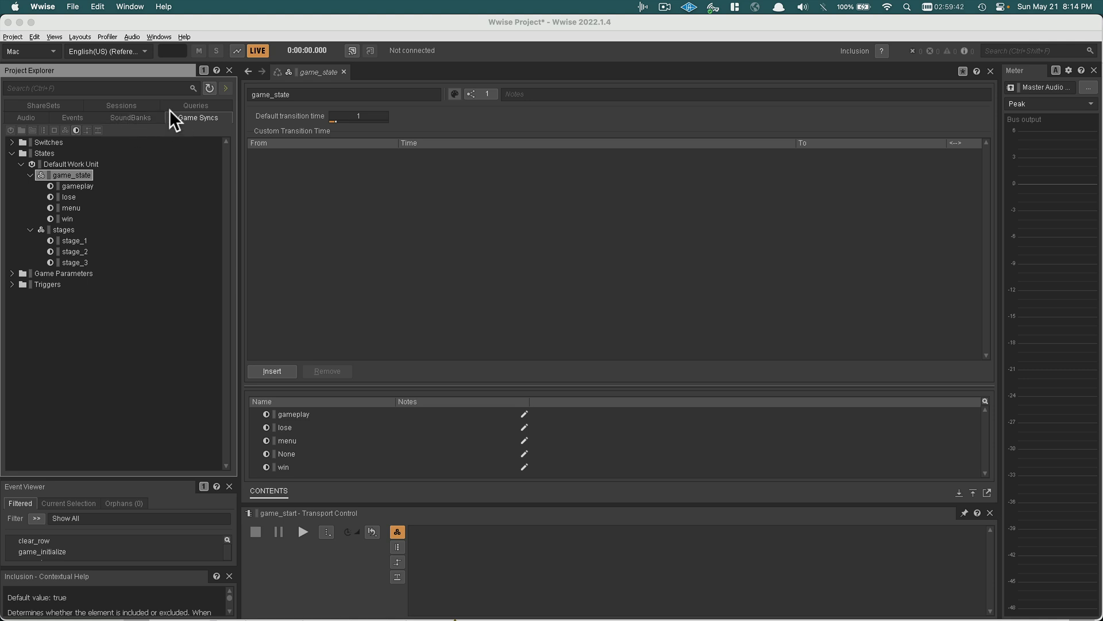
- Collapse the States folder and look over the project's event list alongside the game sync categories
click(86, 38)
click(88, 46)
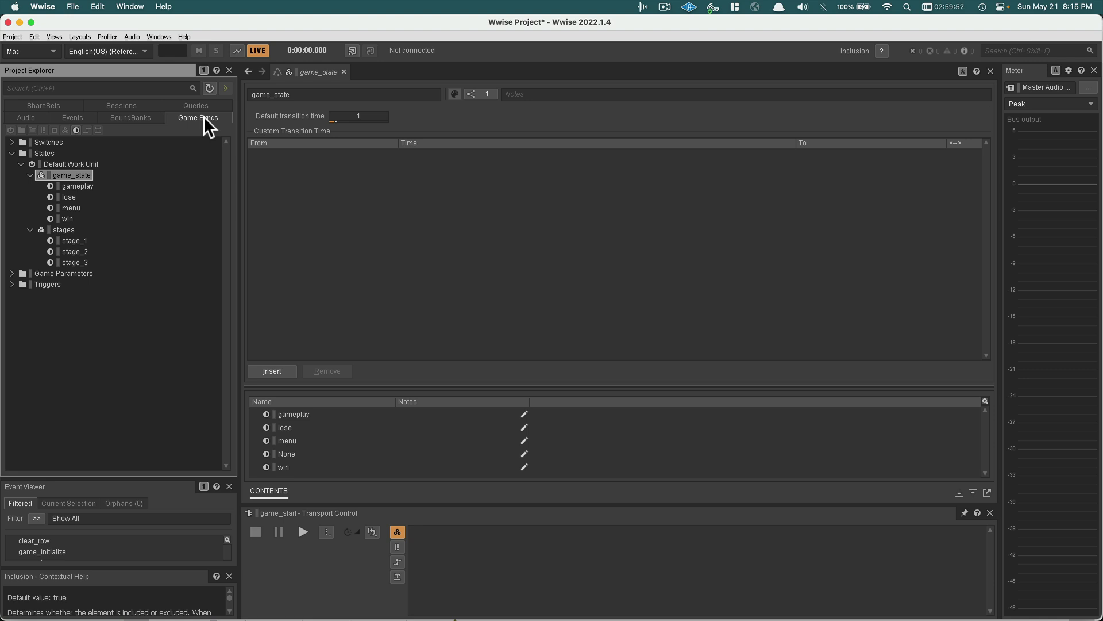
click(12, 153)
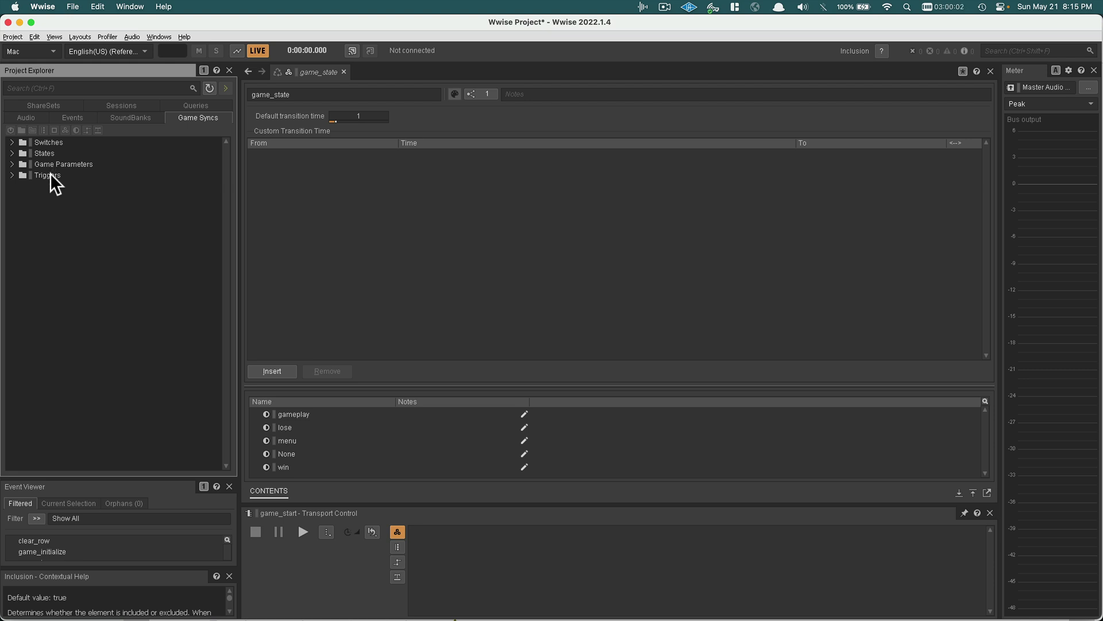
click(72, 117)
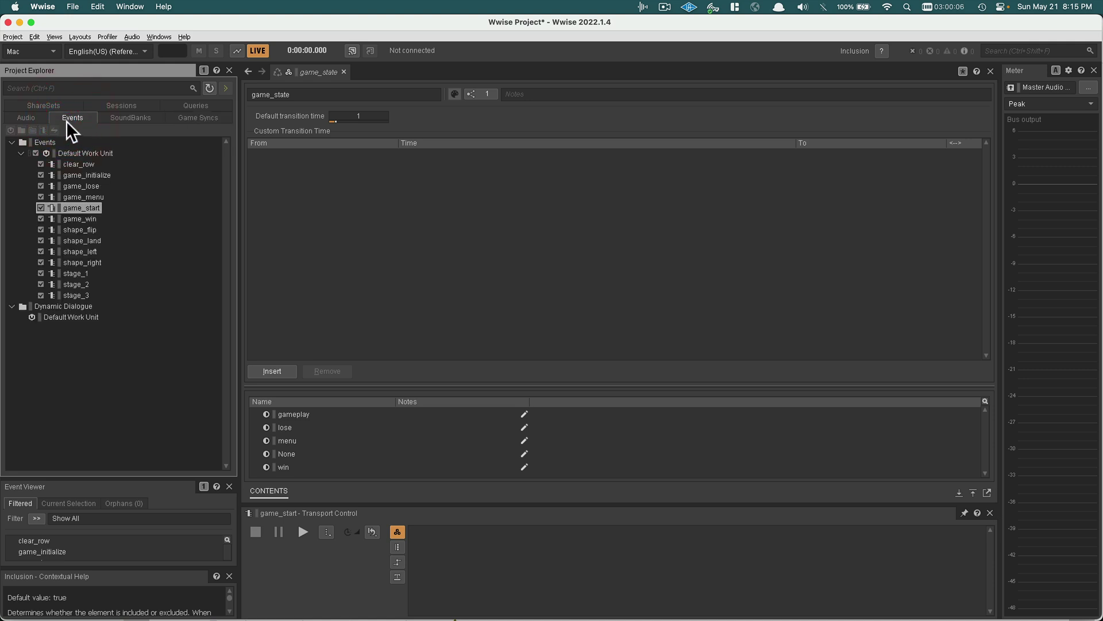
click(181, 118)
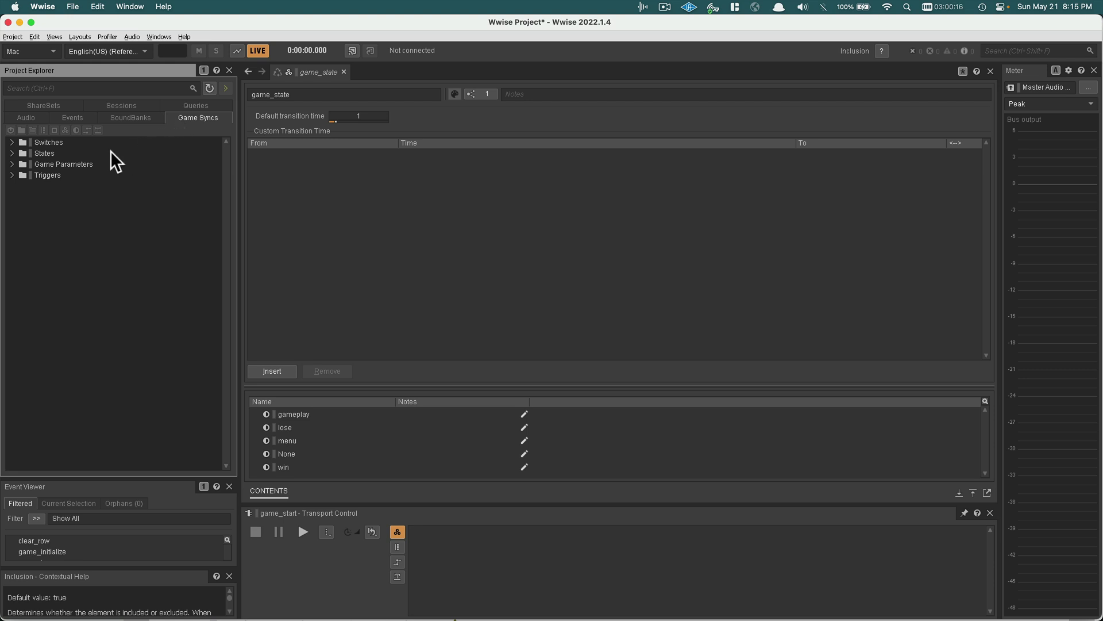
- Review the settings of the score and hieght game parameters, then collapse the Game Parameters folder
click(12, 164)
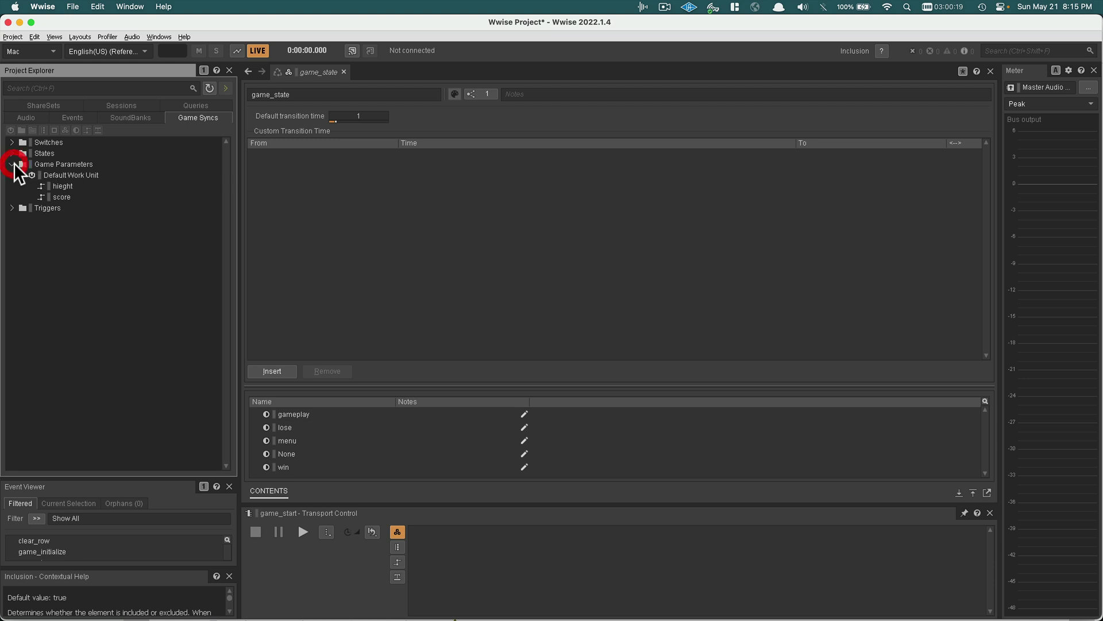
click(67, 198)
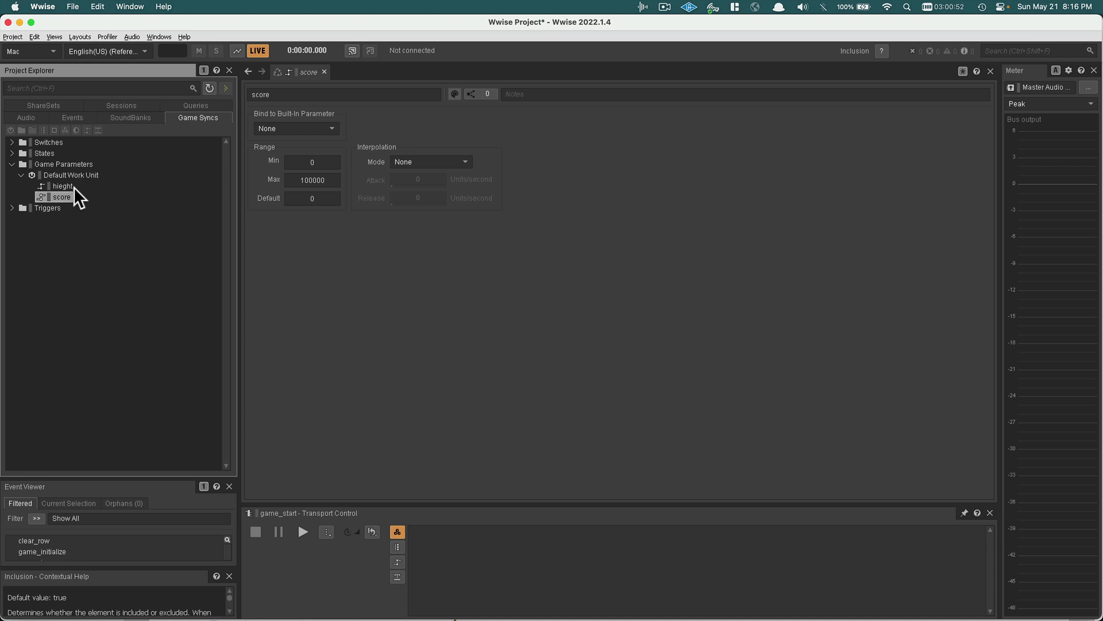
click(62, 185)
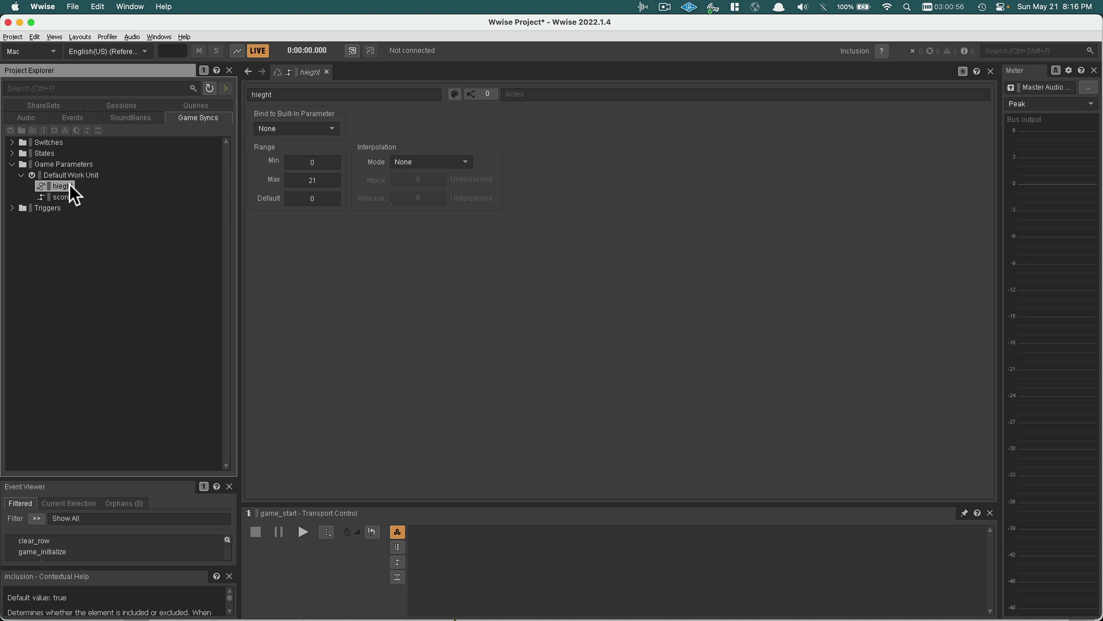
click(62, 197)
click(12, 164)
- Examine the menu, gameplay, win and lose states in the game_state group, then collapse the States folder
click(12, 154)
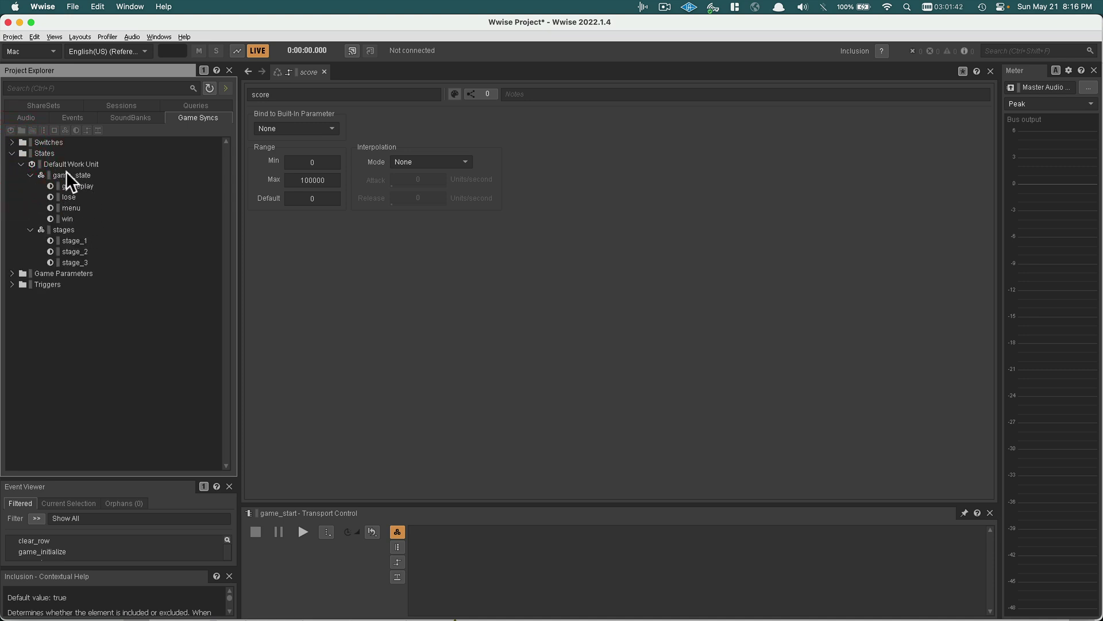
click(71, 208)
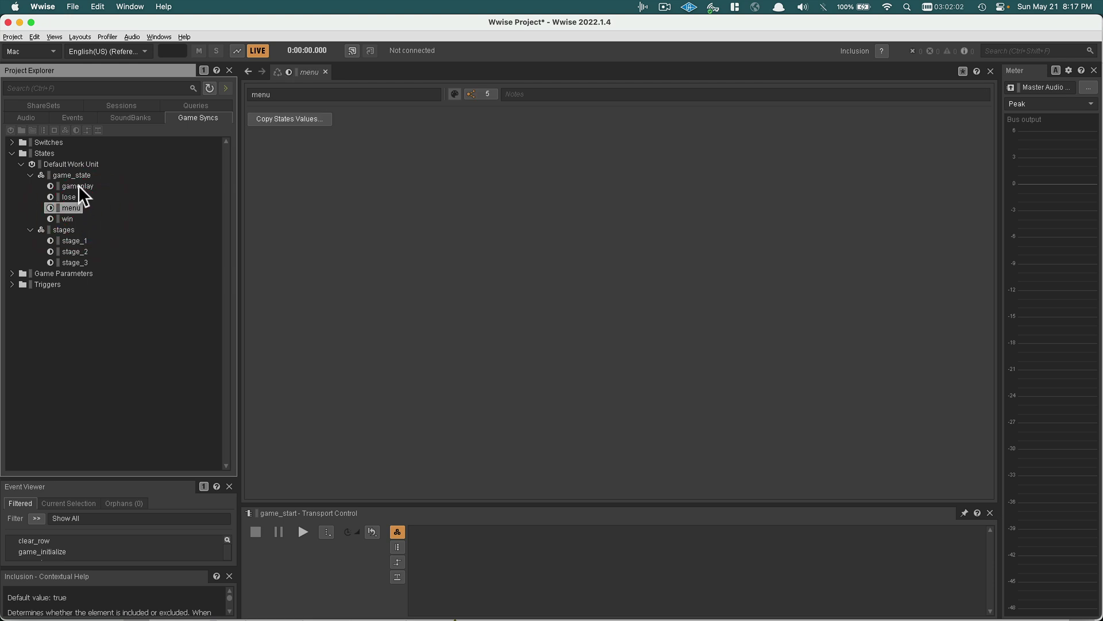
click(78, 187)
click(72, 208)
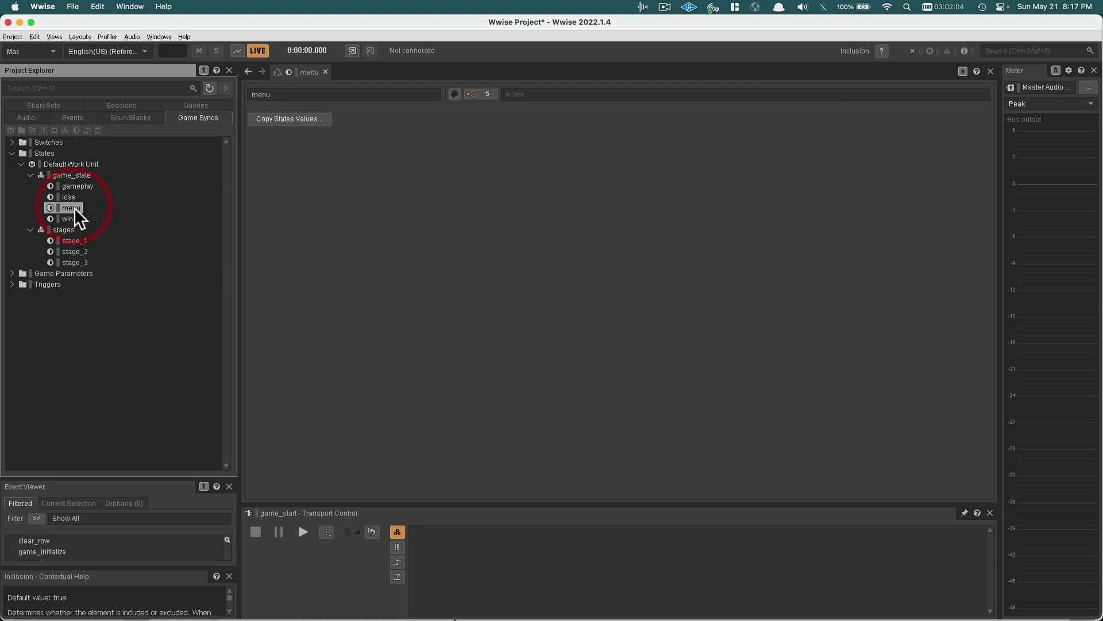
click(77, 185)
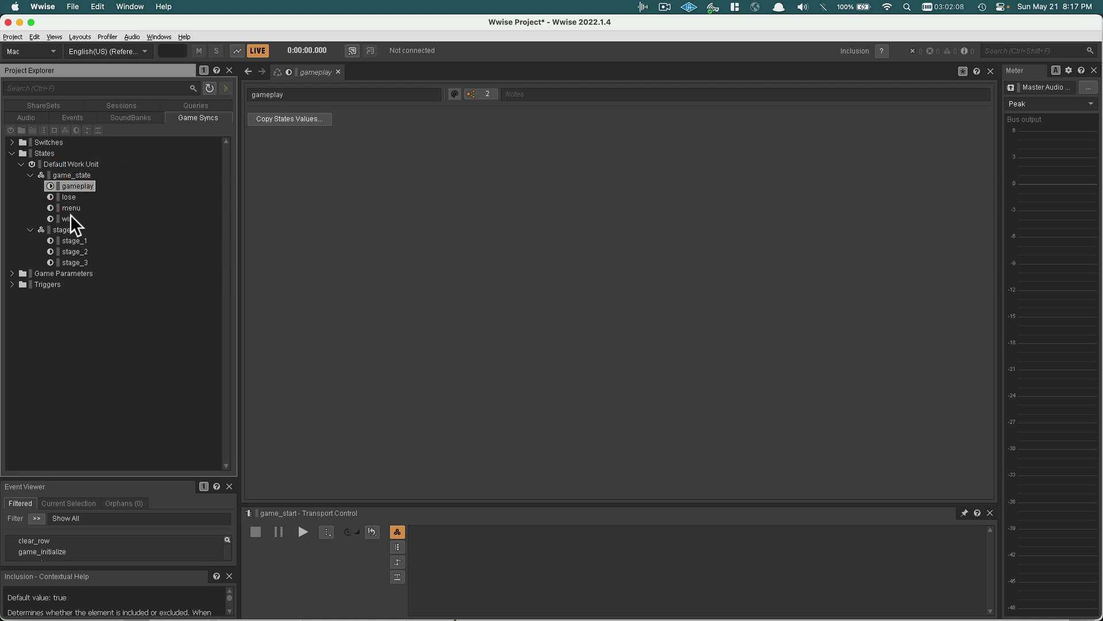
click(70, 218)
click(72, 196)
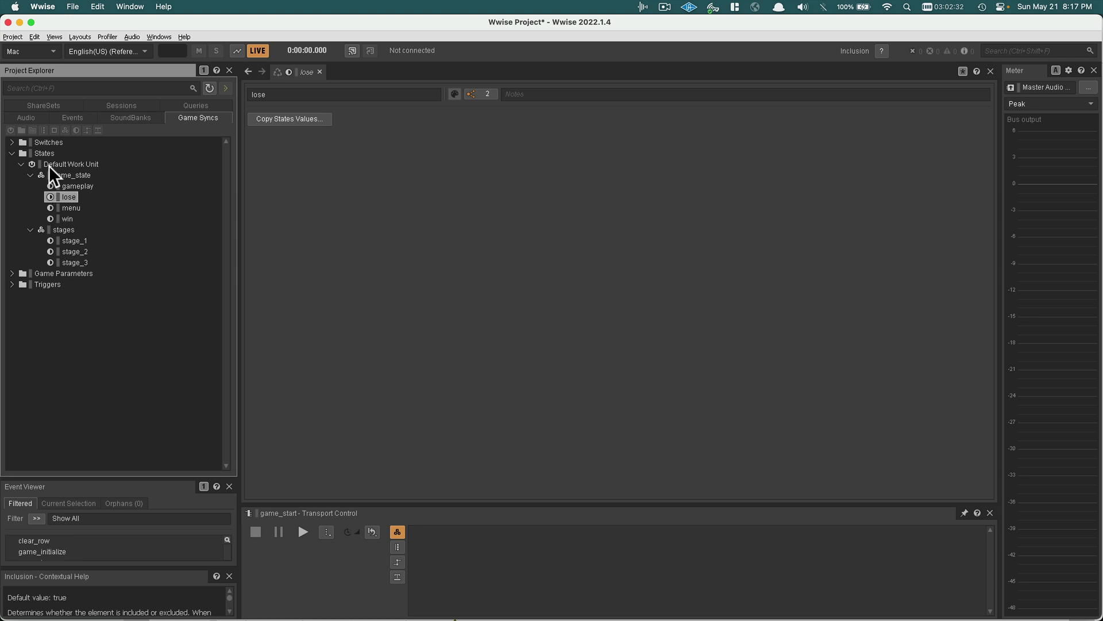
click(12, 152)
- Look over the contents of the Switches, States and Triggers folders, leaving only Triggers expanded
click(12, 143)
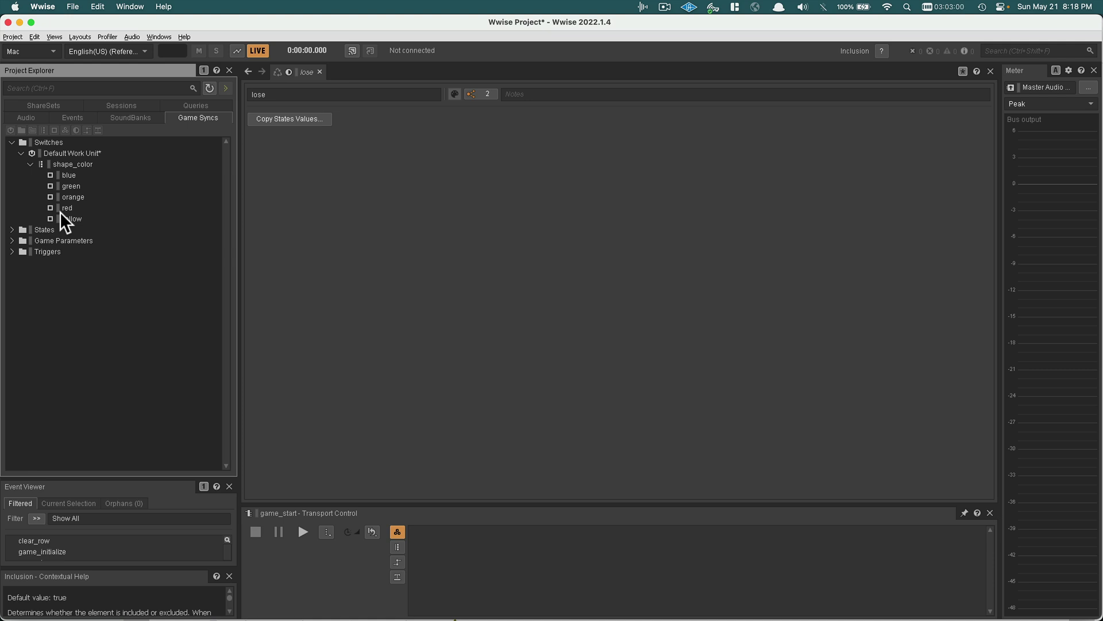
click(11, 230)
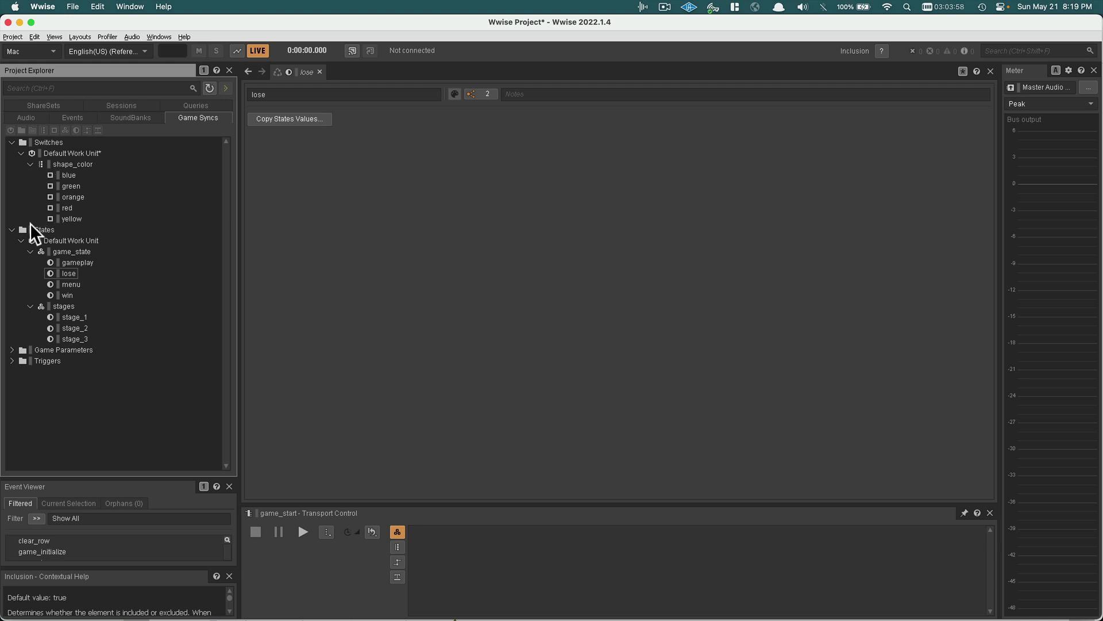
click(11, 361)
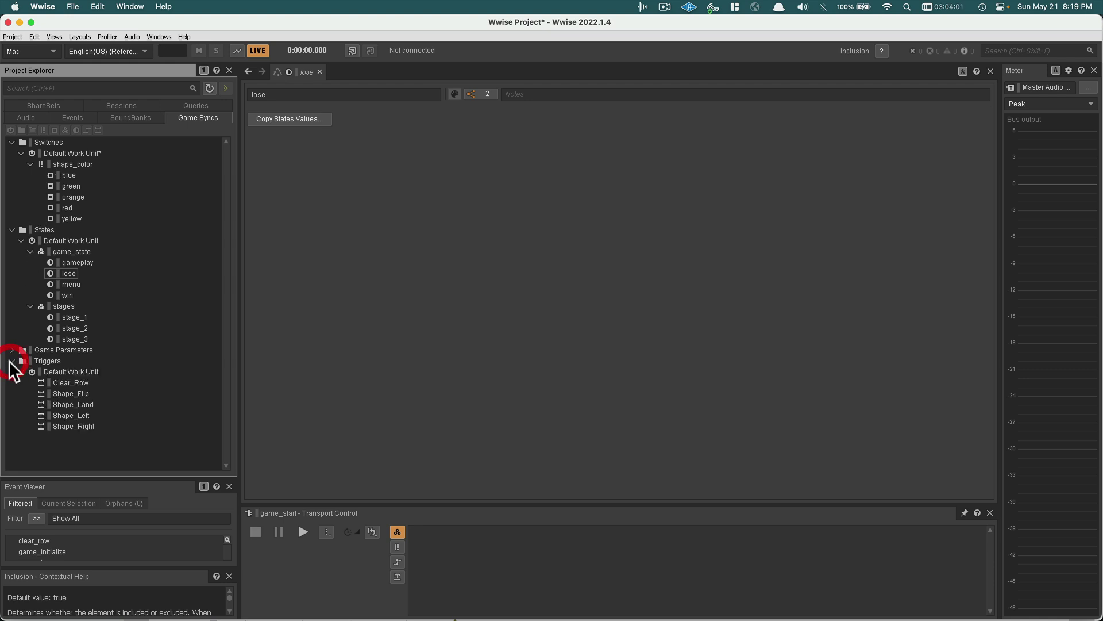
click(11, 230)
click(12, 143)
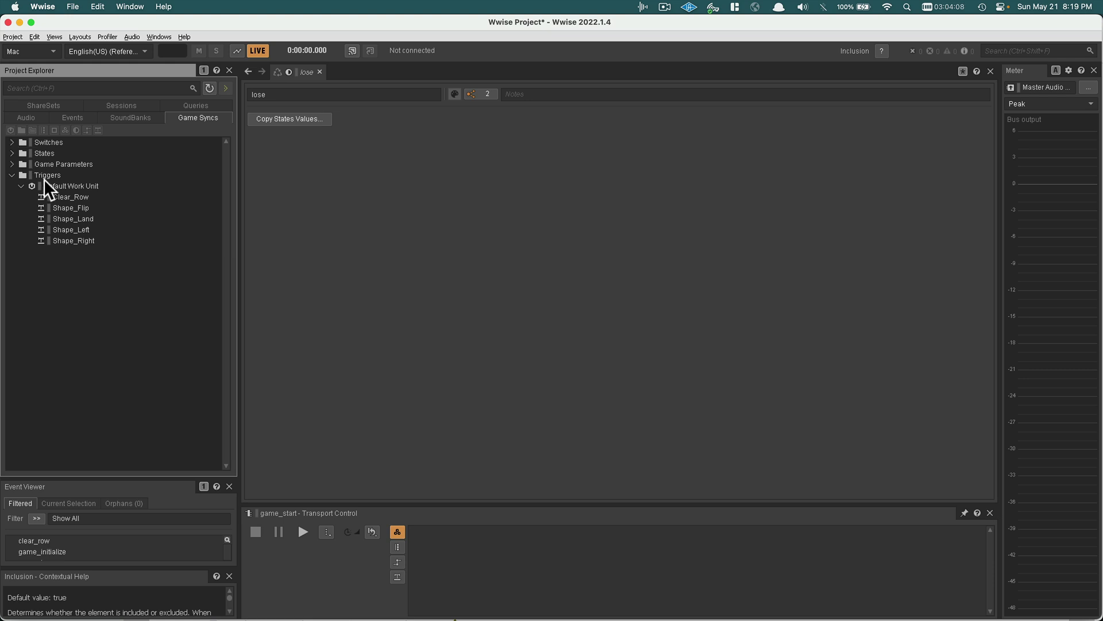
- Inspect the Shape_Right, Shape_Left, Clear_Row, Shape_Flip and Shape_Land triggers
click(83, 241)
click(79, 229)
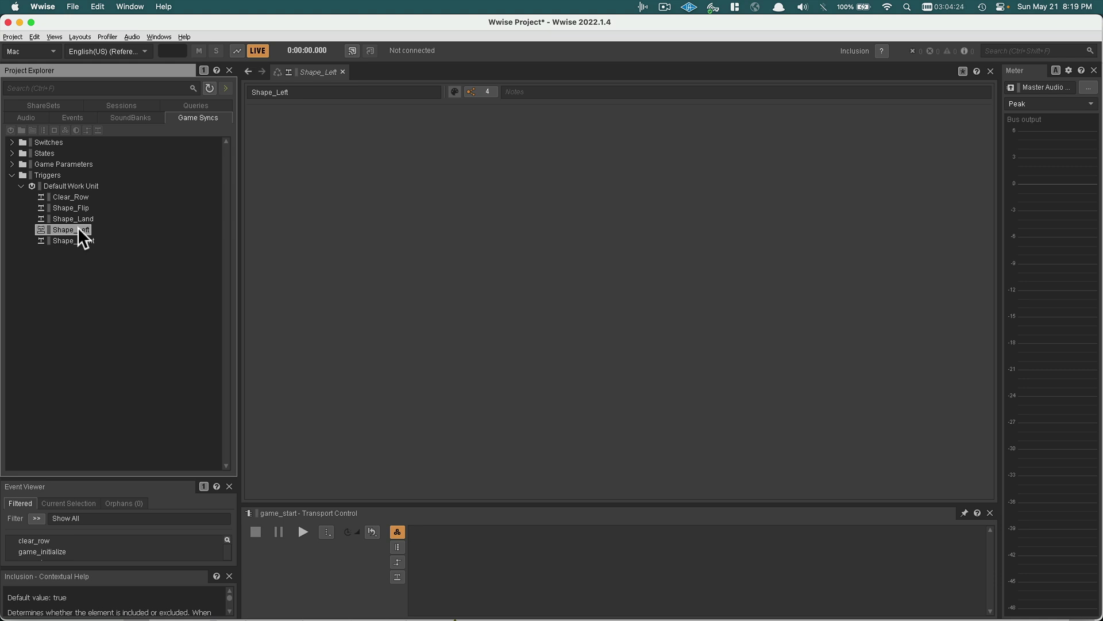
click(57, 197)
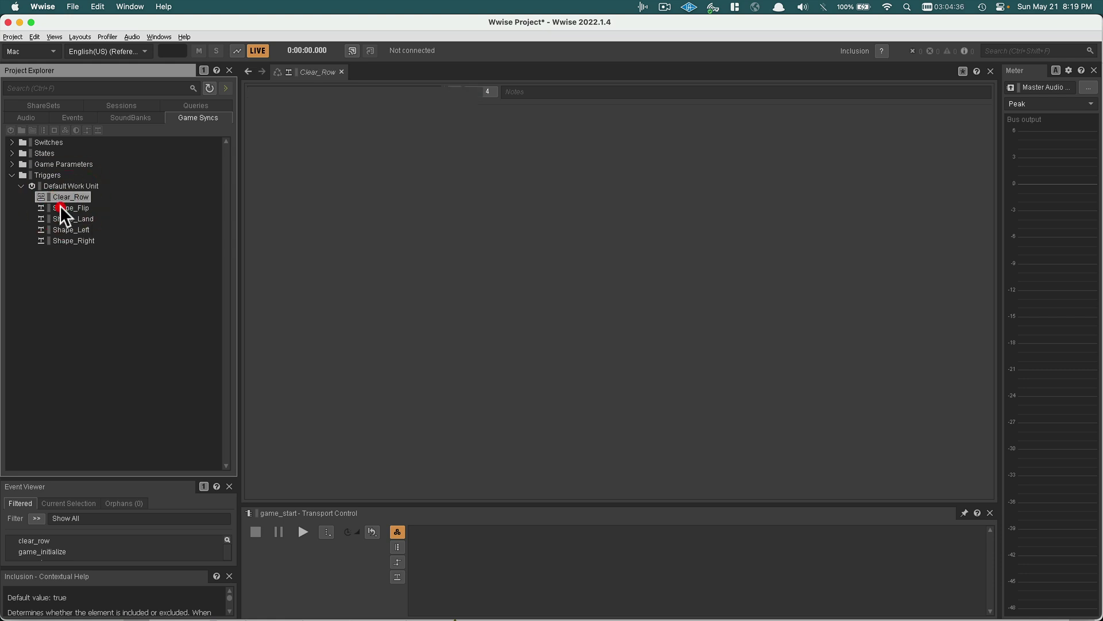
click(61, 208)
click(65, 219)
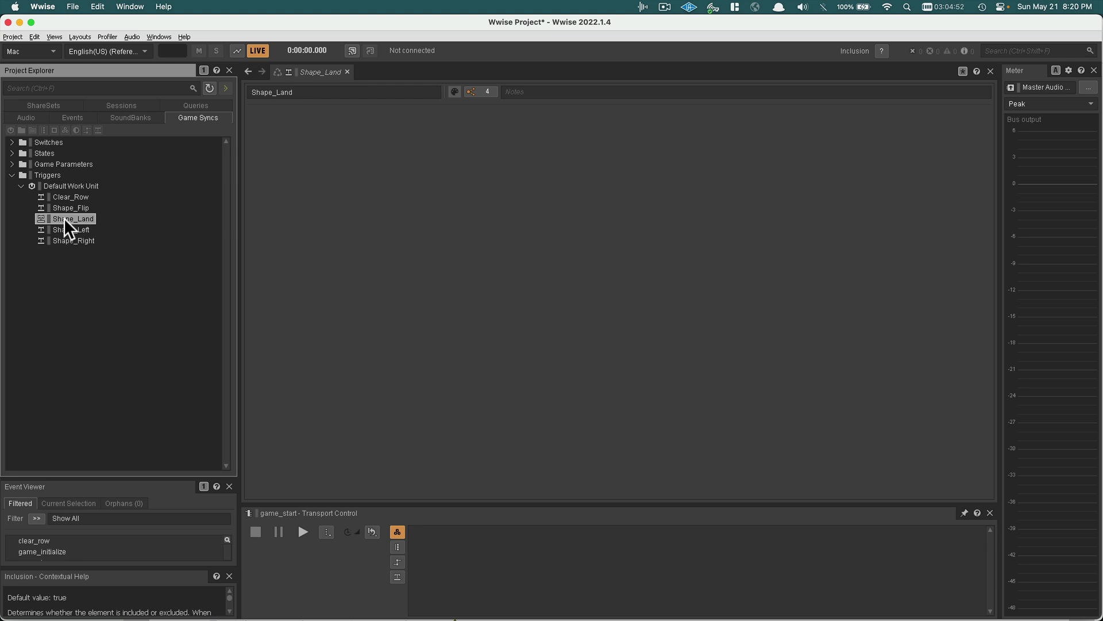
- Compare the project's event list with the Shape_Flip and Shape_Land triggers
click(69, 118)
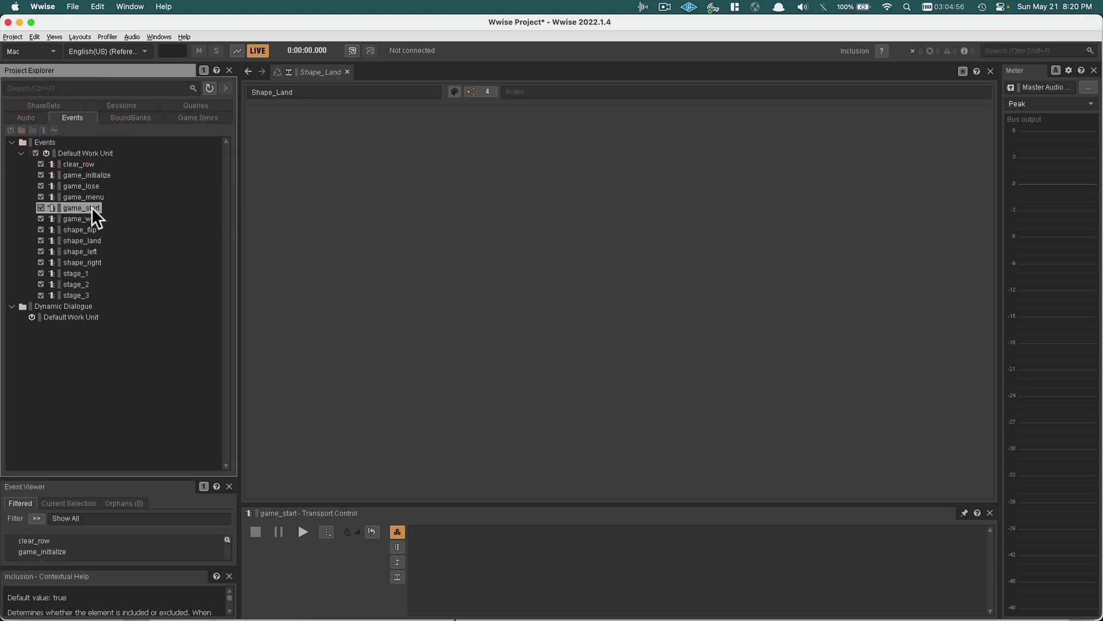
click(180, 118)
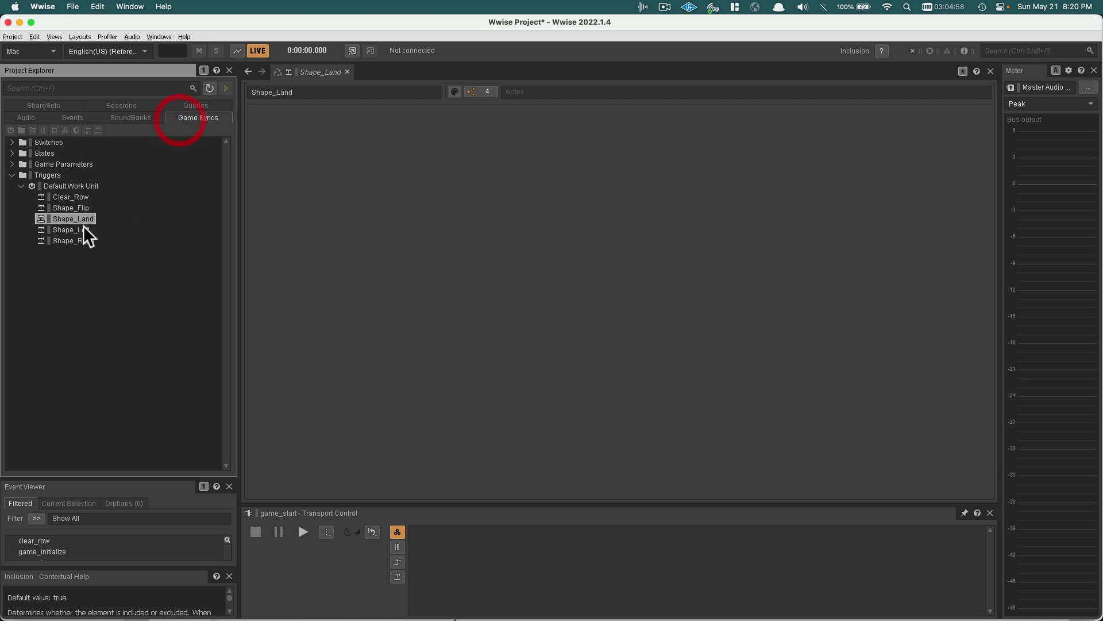
click(79, 208)
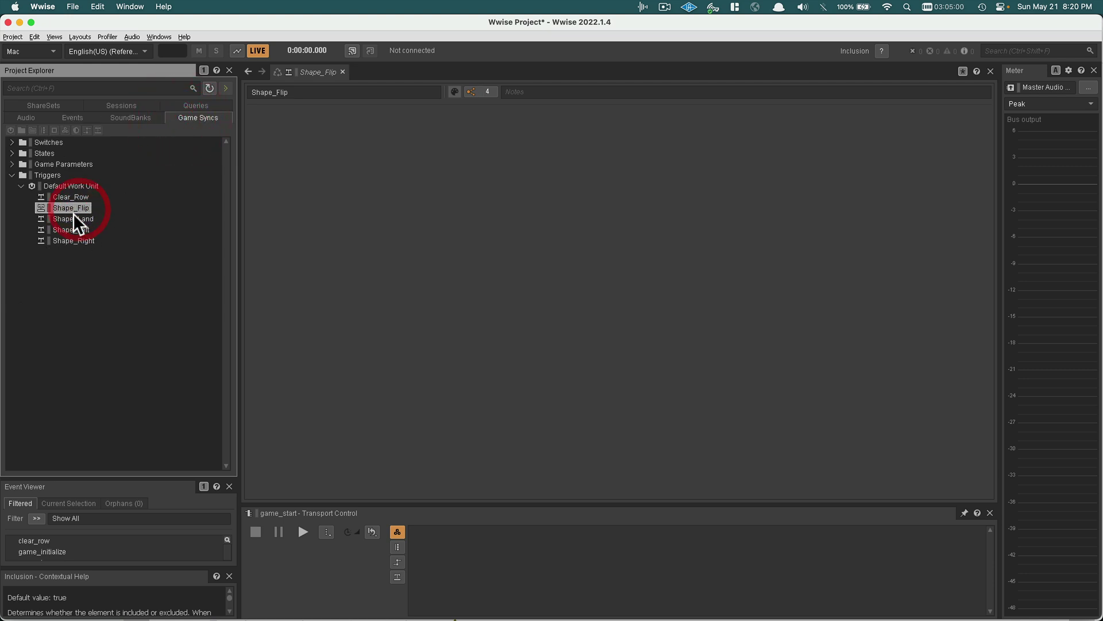
click(74, 217)
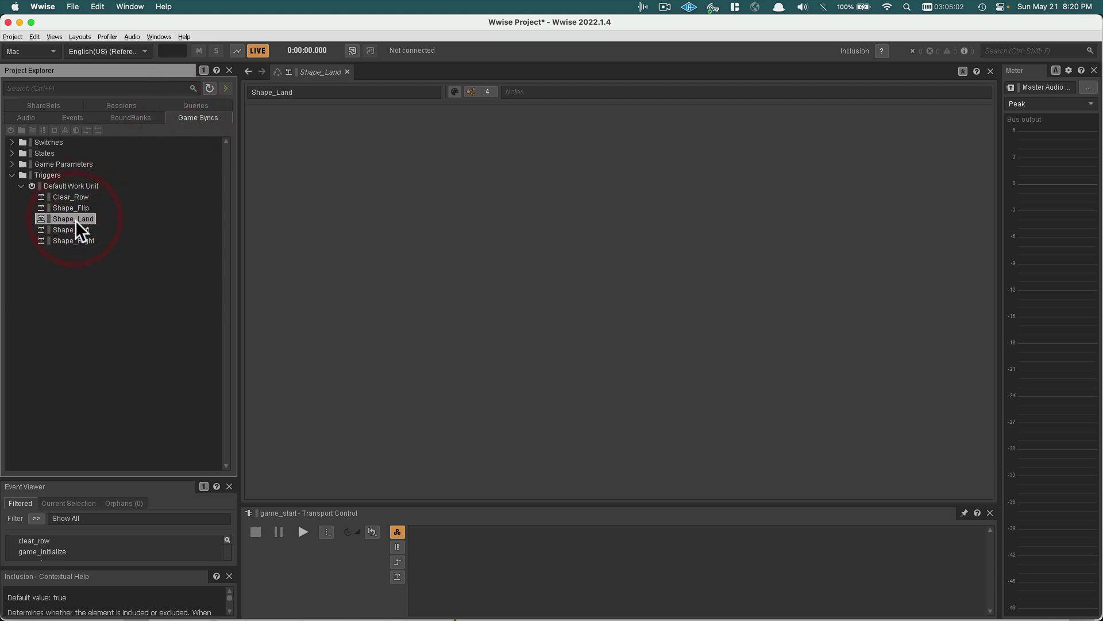
- Examine the game_initialize event and the action types that can be added to it, without adding one
click(82, 119)
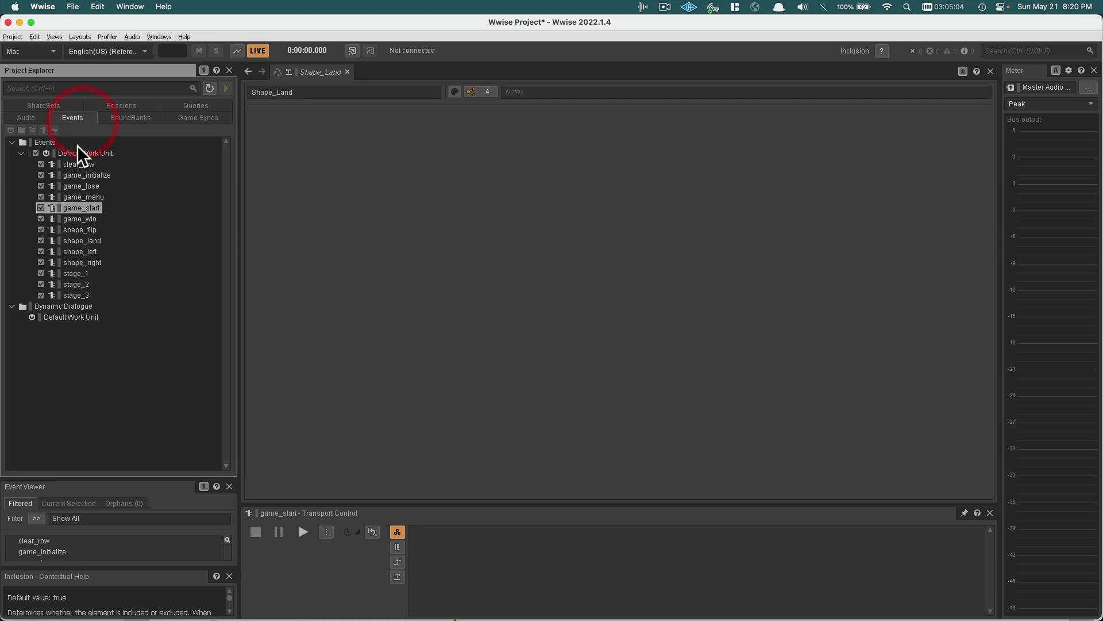
click(80, 174)
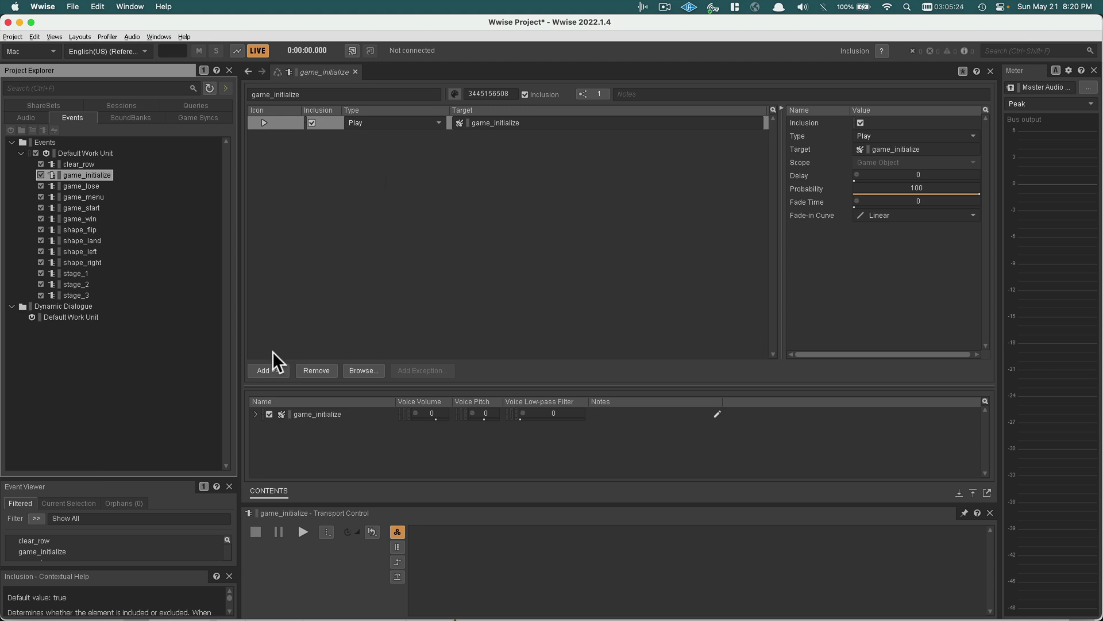
click(265, 371)
mouse_move(322, 374)
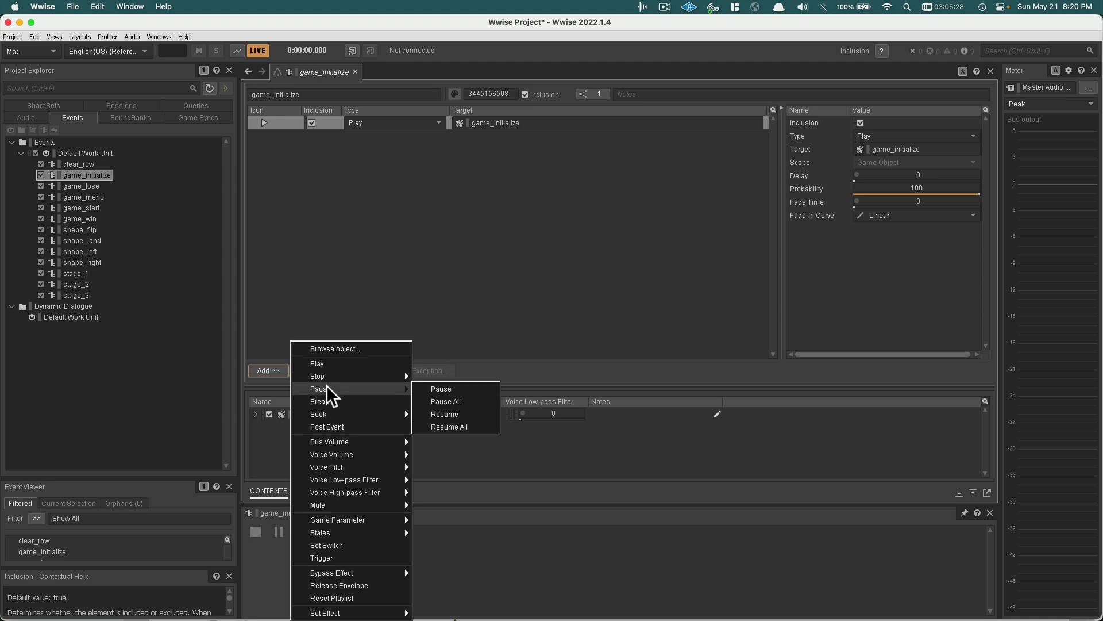
mouse_move(328, 410)
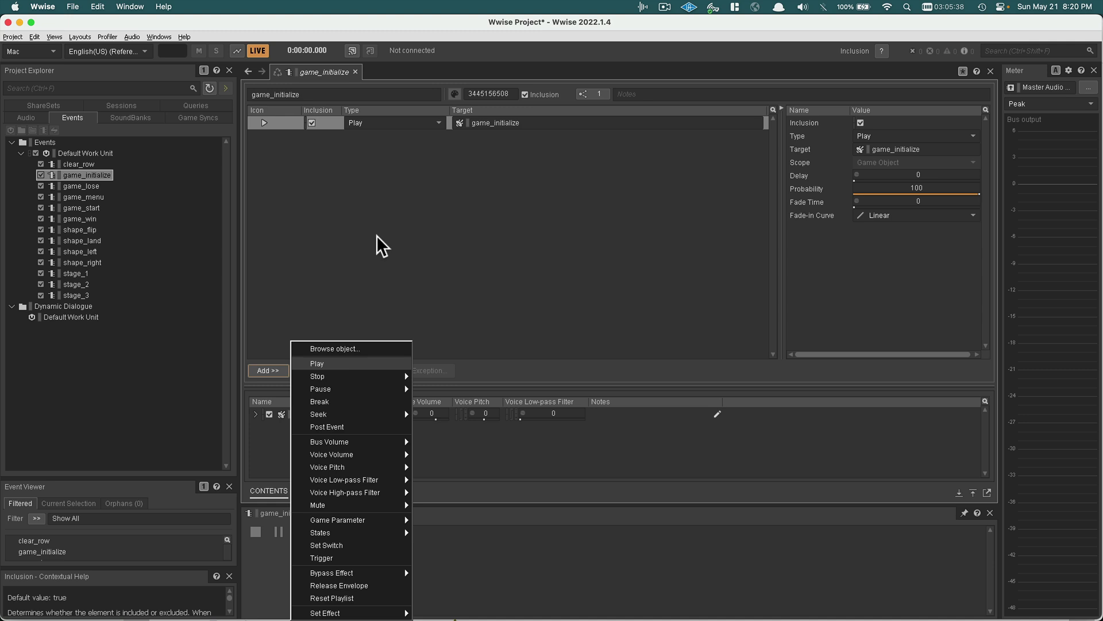
mouse_move(334, 454)
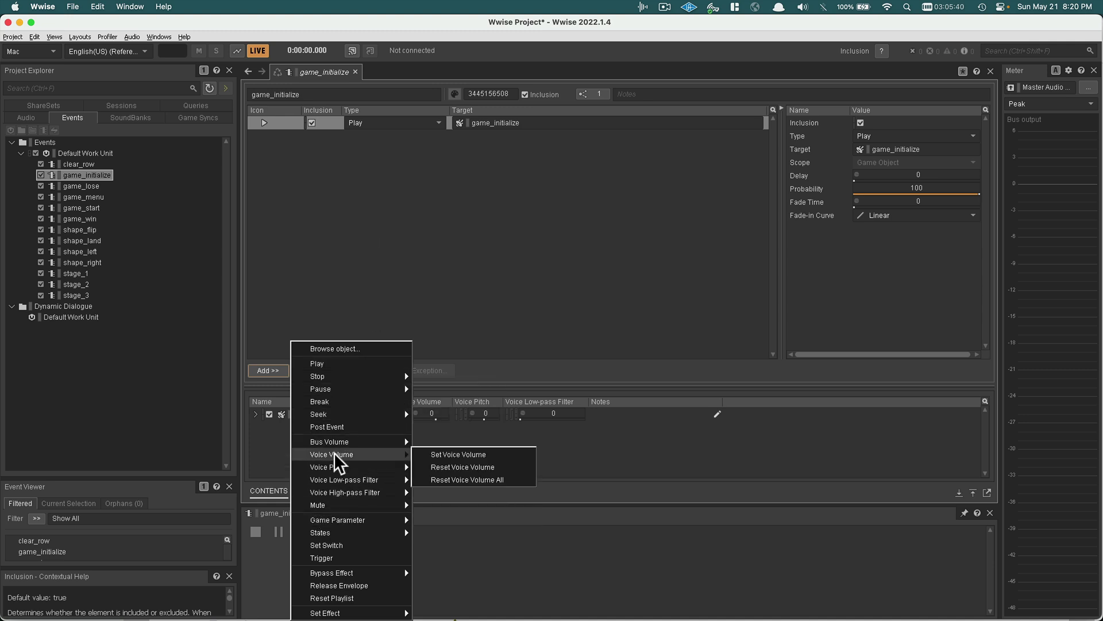
mouse_move(334, 508)
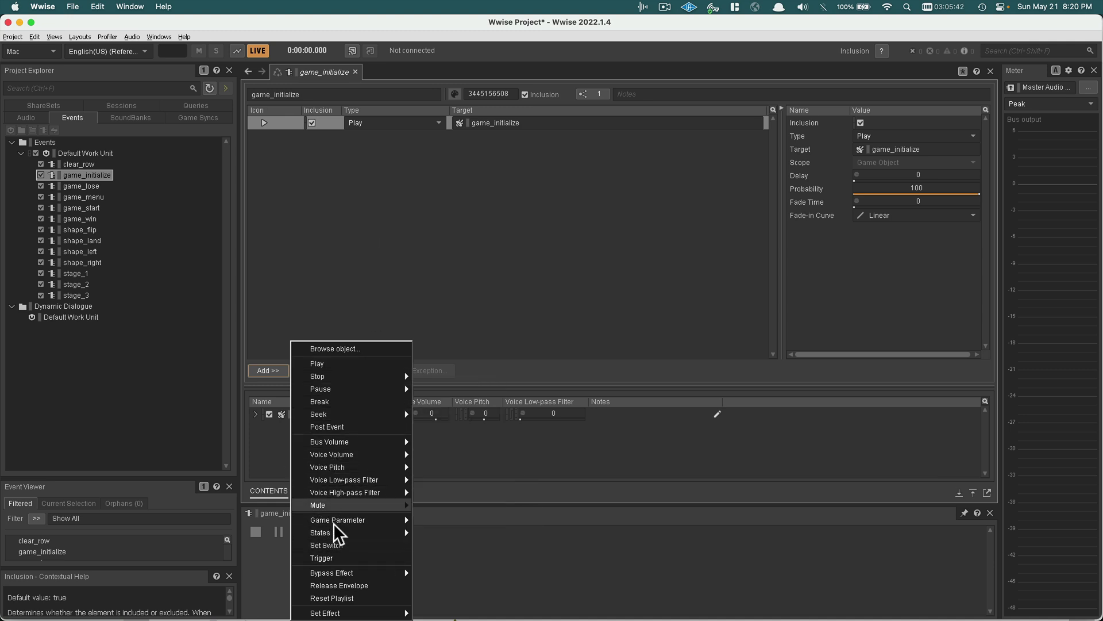
click(346, 311)
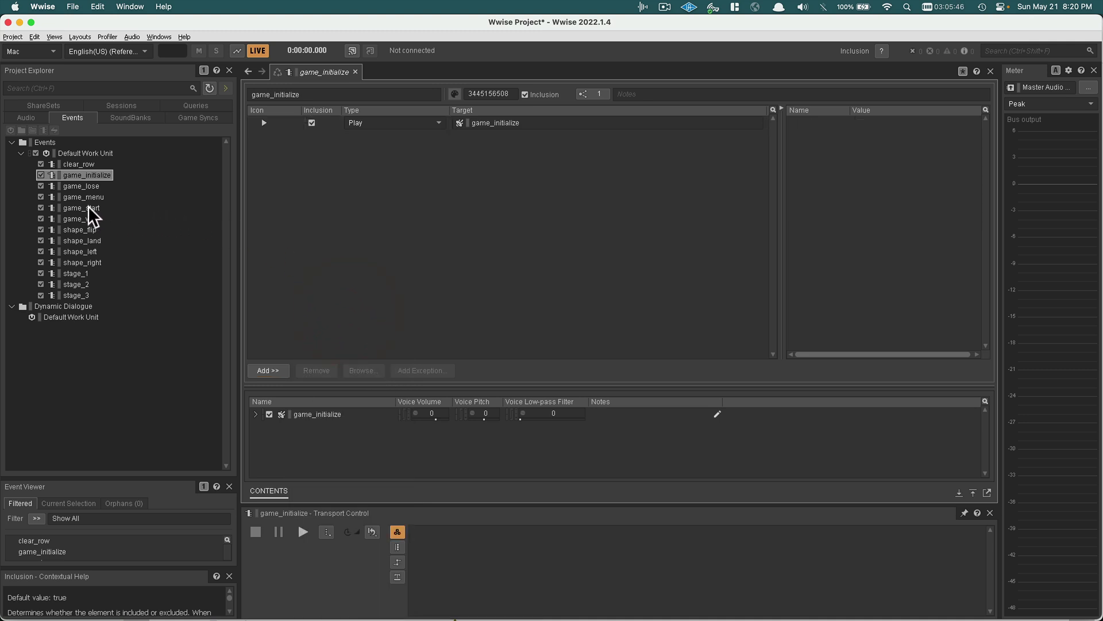
- Review the game_start event's Play action and the game_win event's menu state action, then return to the game syncs
click(87, 207)
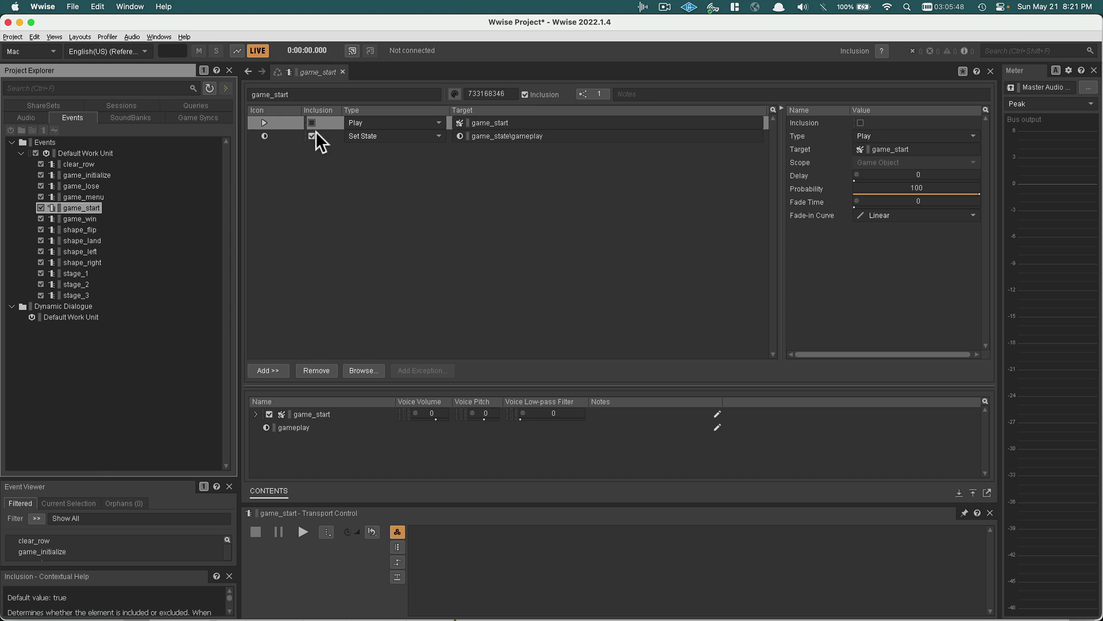
click(327, 125)
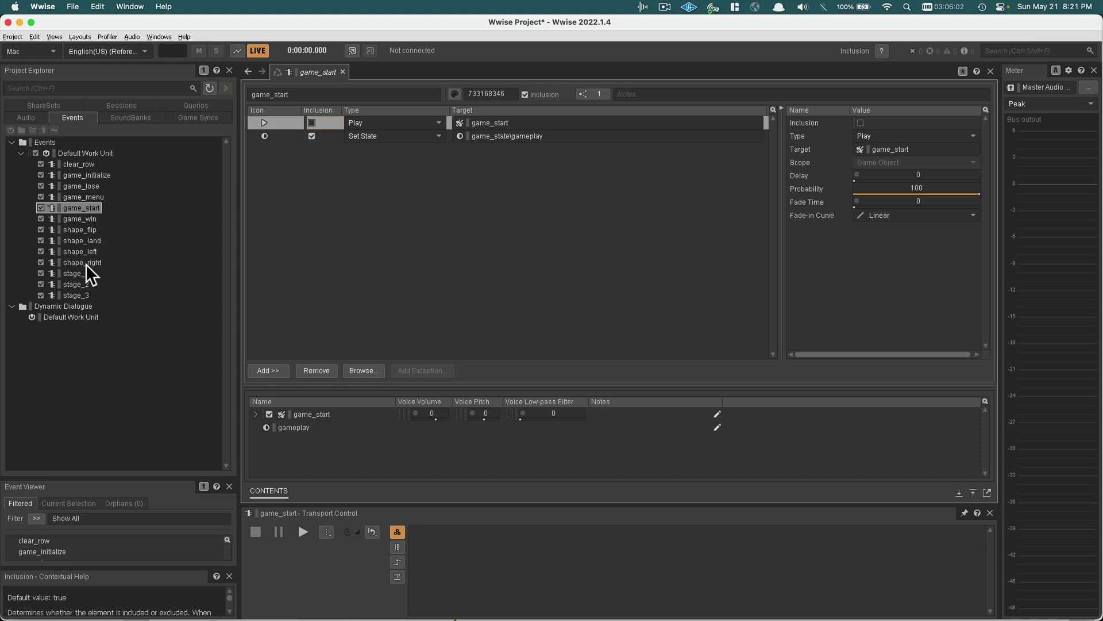
click(91, 219)
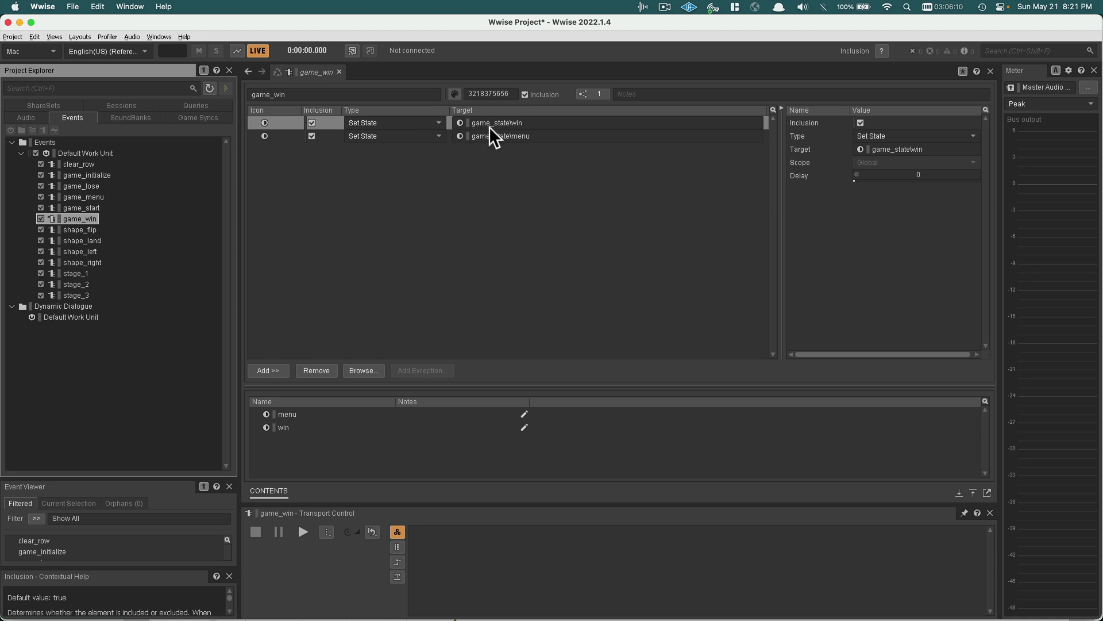
click(336, 134)
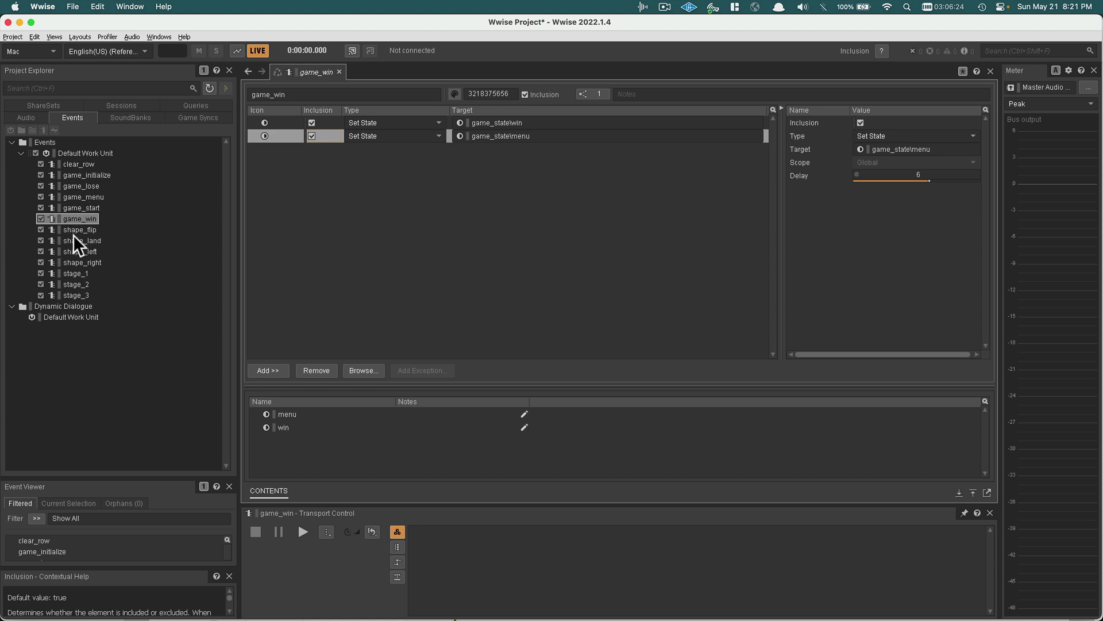
click(191, 117)
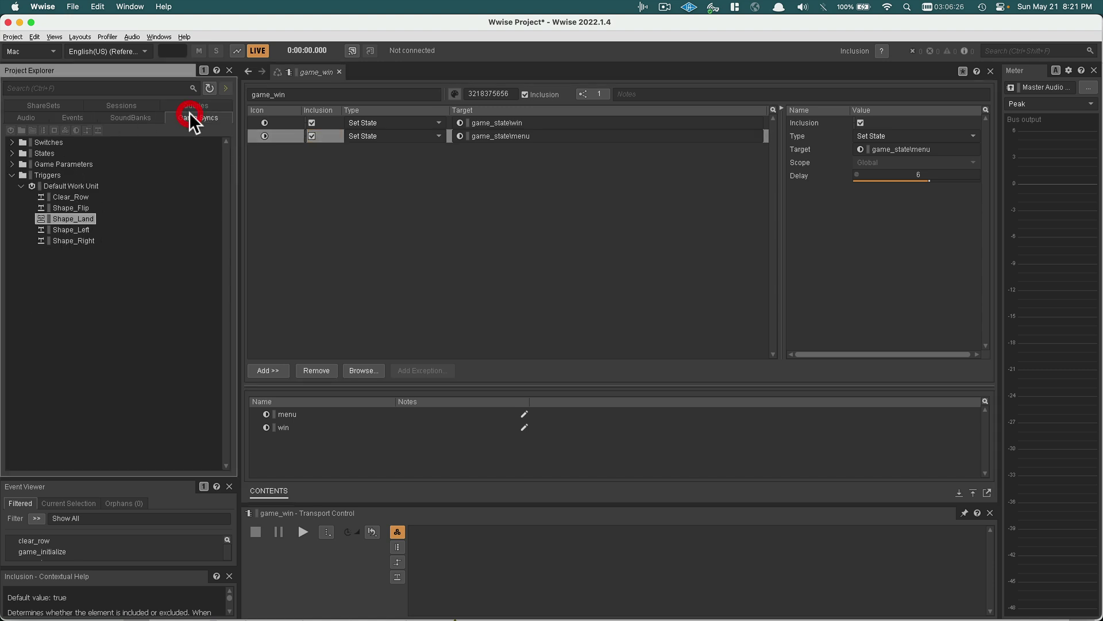
- Review the actions of the game_start and shape_land events
click(86, 122)
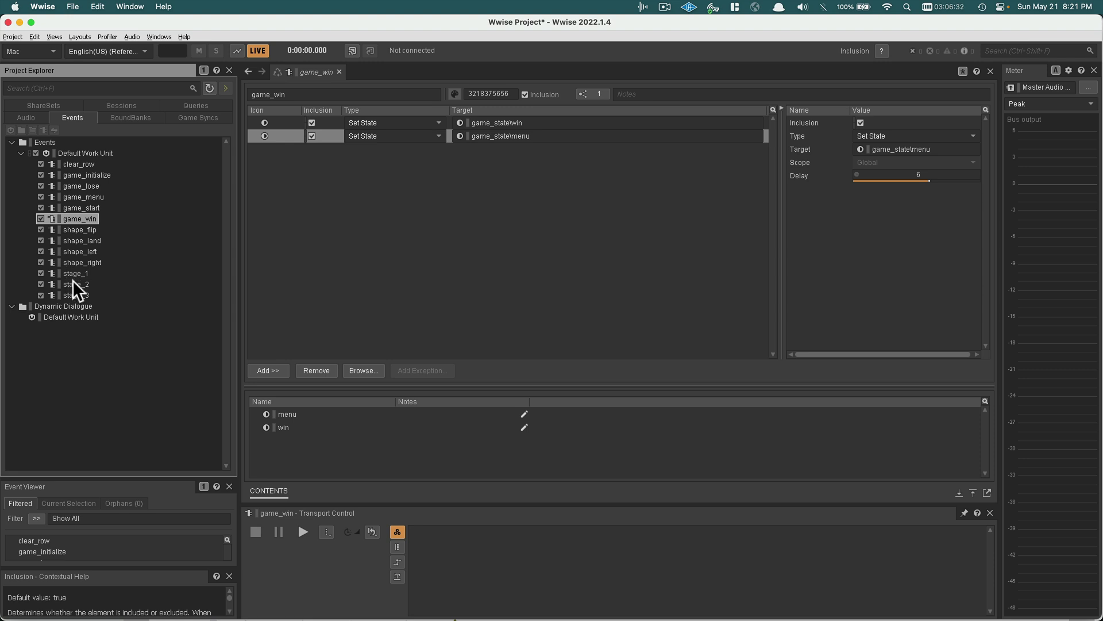
click(78, 207)
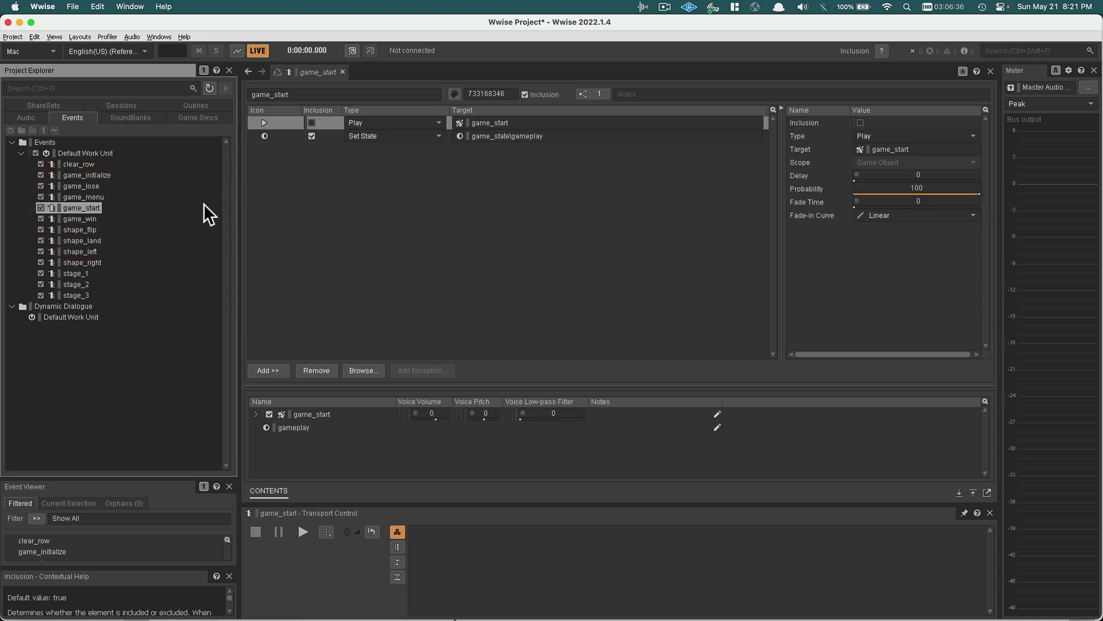
click(90, 240)
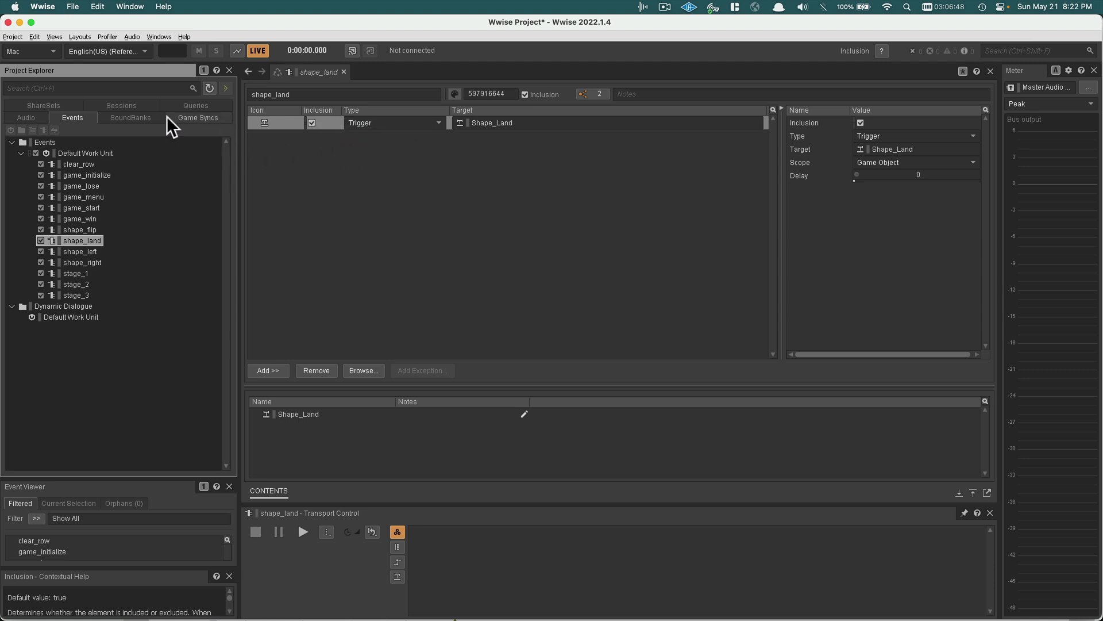
- Open the stingers of stage_1_playlist and examine the Play At options for the Clear_Row trigger without changing the selection
click(39, 116)
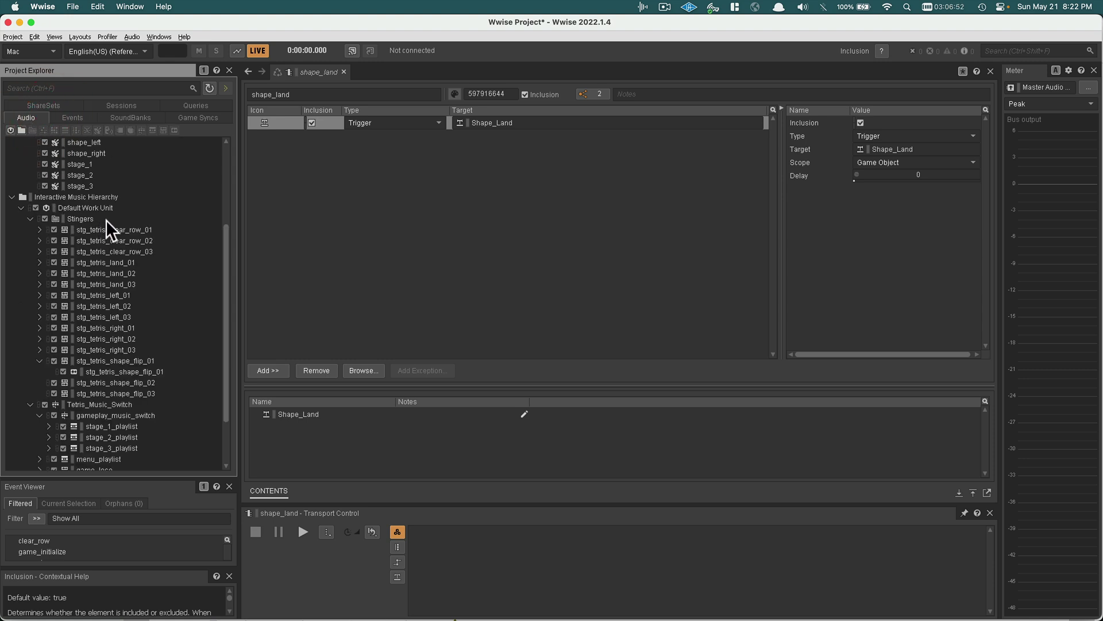
scroll(118, 270, down, 3)
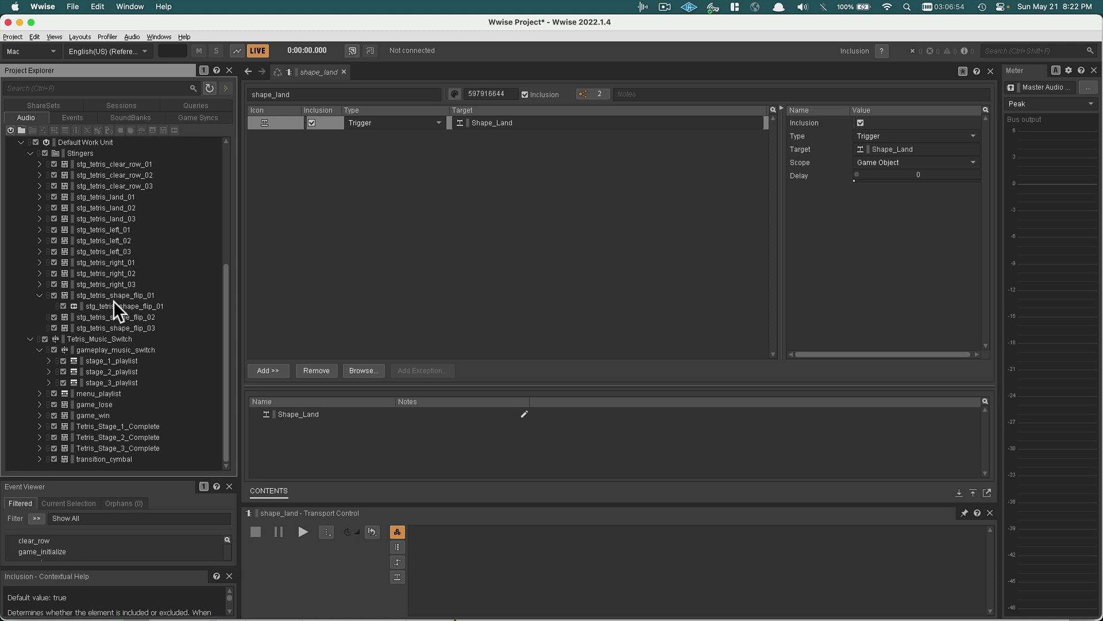
click(116, 360)
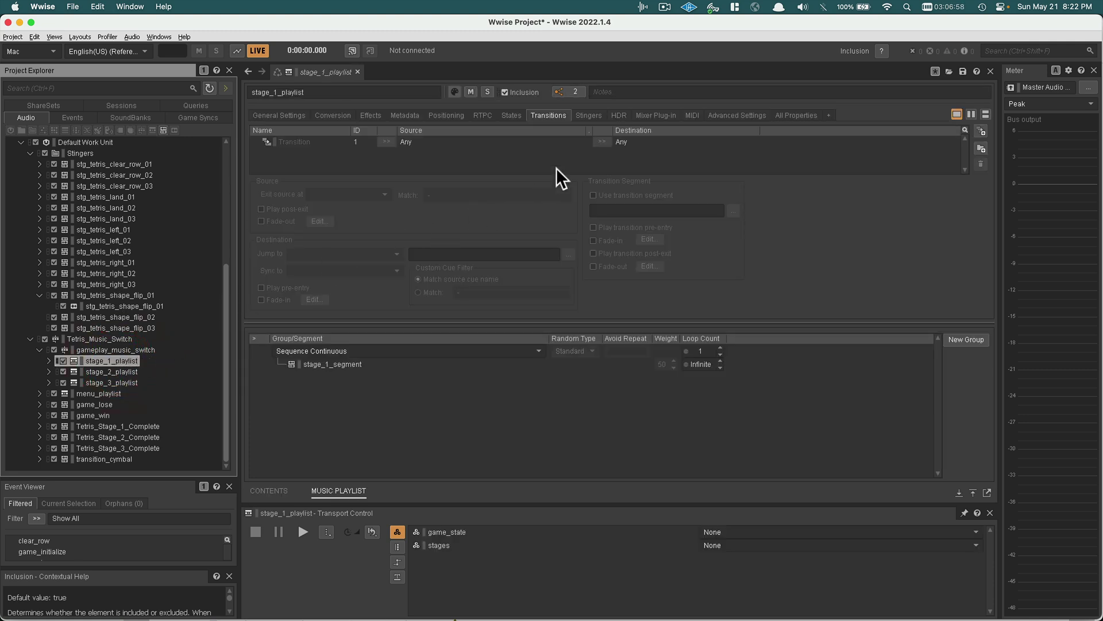
click(587, 115)
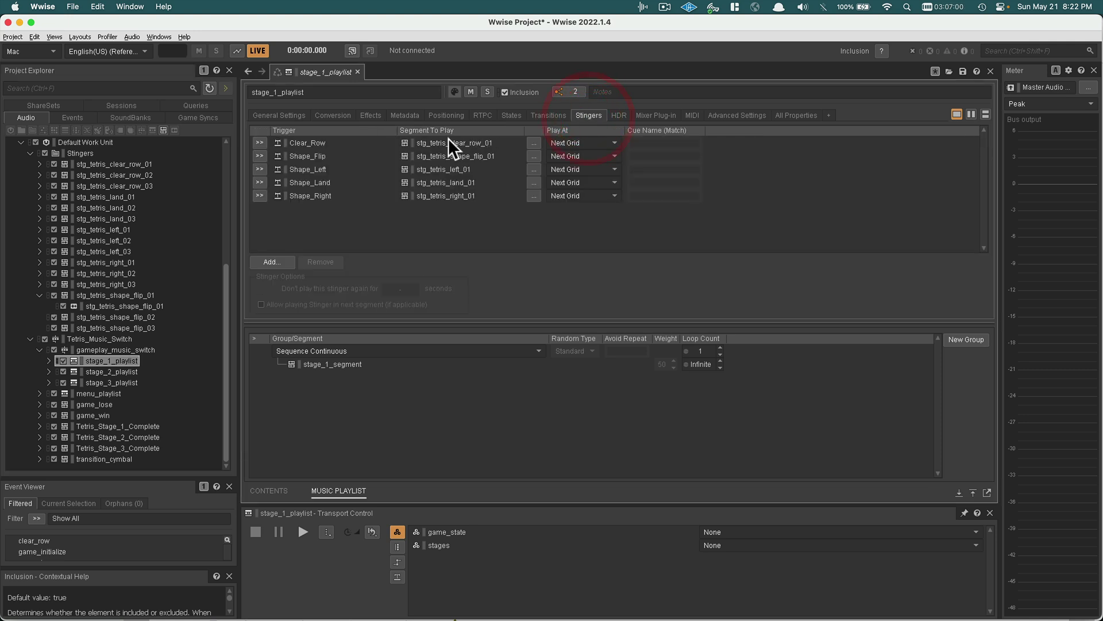
click(571, 142)
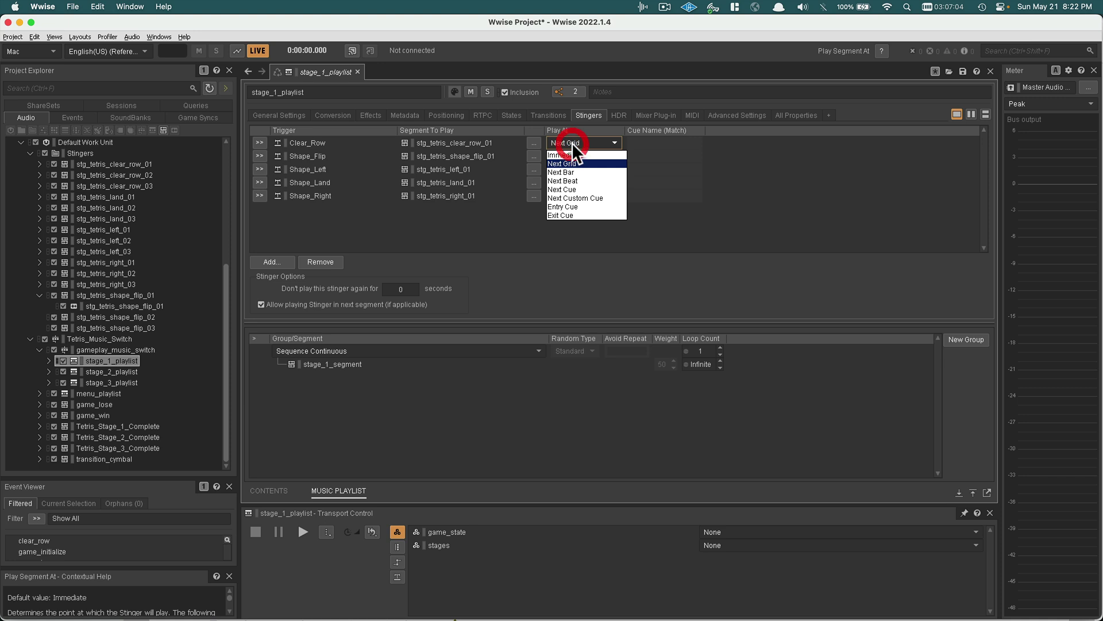
click(493, 220)
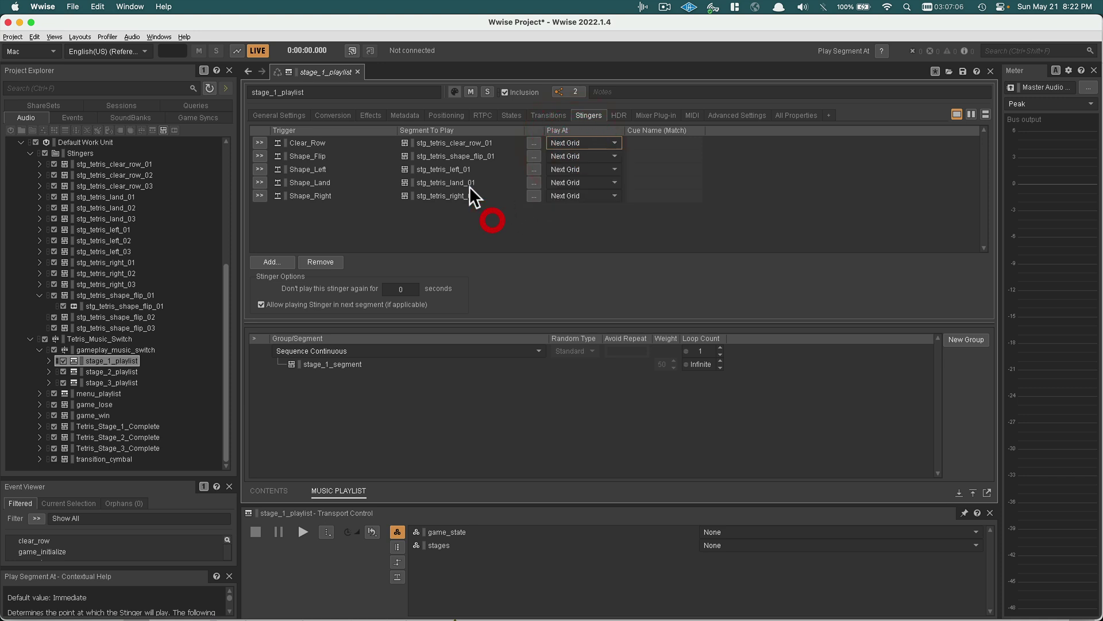
- Check which music segment each trigger plays in the stinger list of stage_1_playlist, from Clear_Row to Shape_Right
click(368, 143)
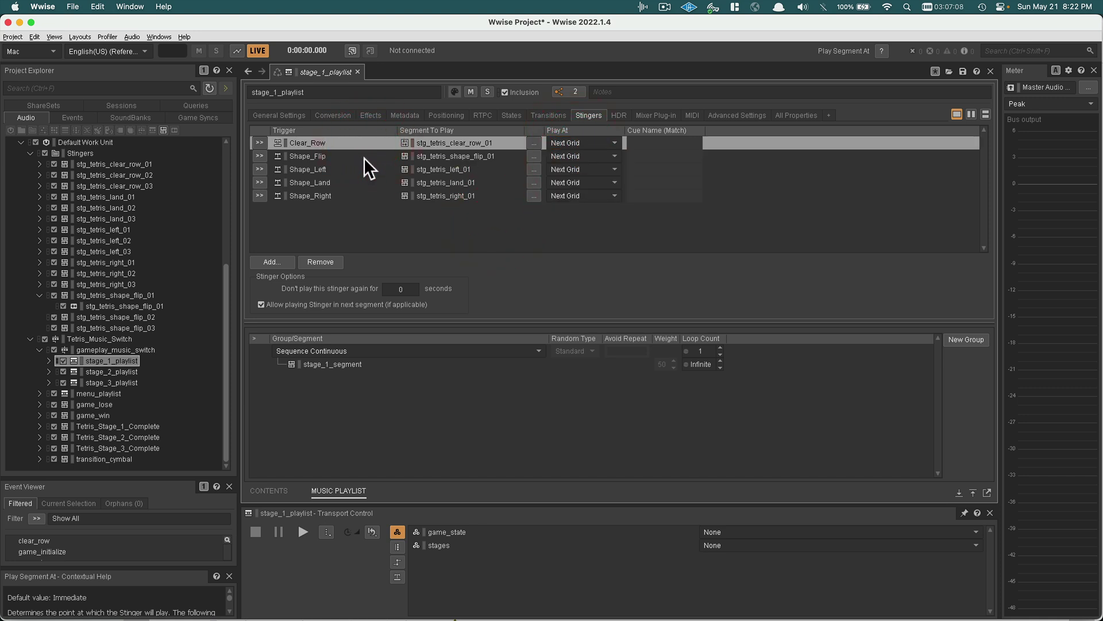
click(364, 157)
click(359, 190)
click(359, 182)
click(360, 171)
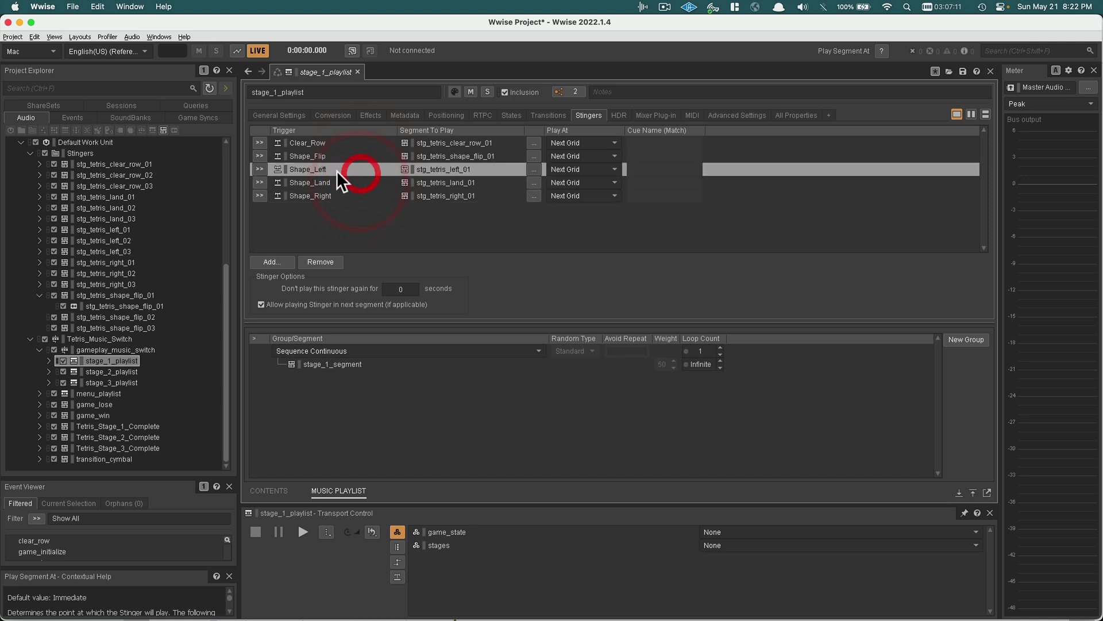
- Collapse the Triggers folder and compare the game sync categories with the project's event list
click(211, 116)
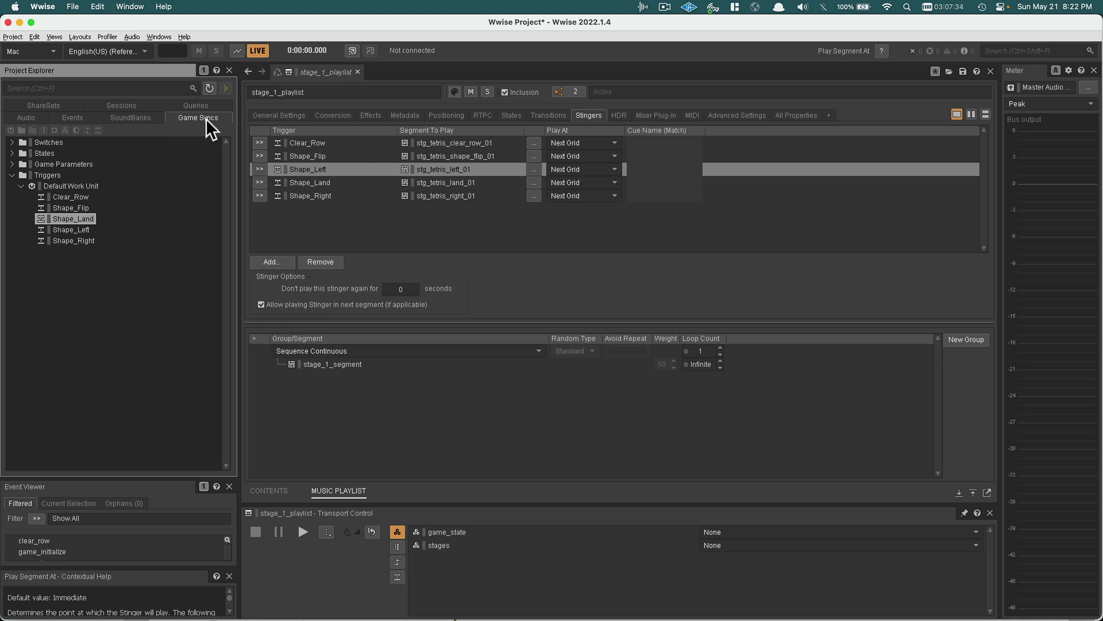
click(12, 175)
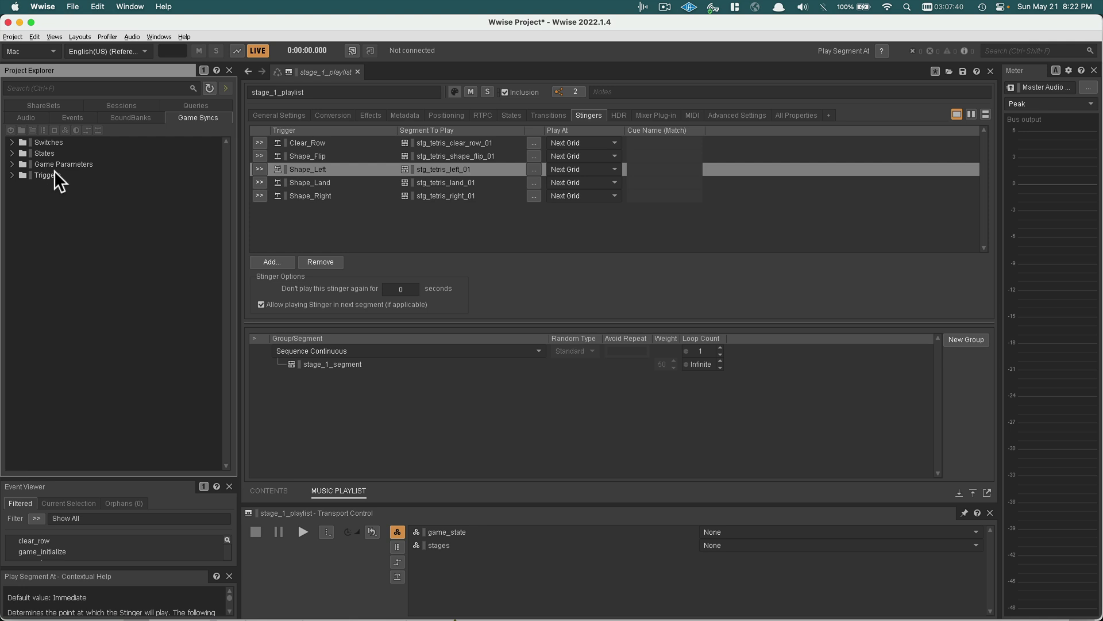
click(72, 117)
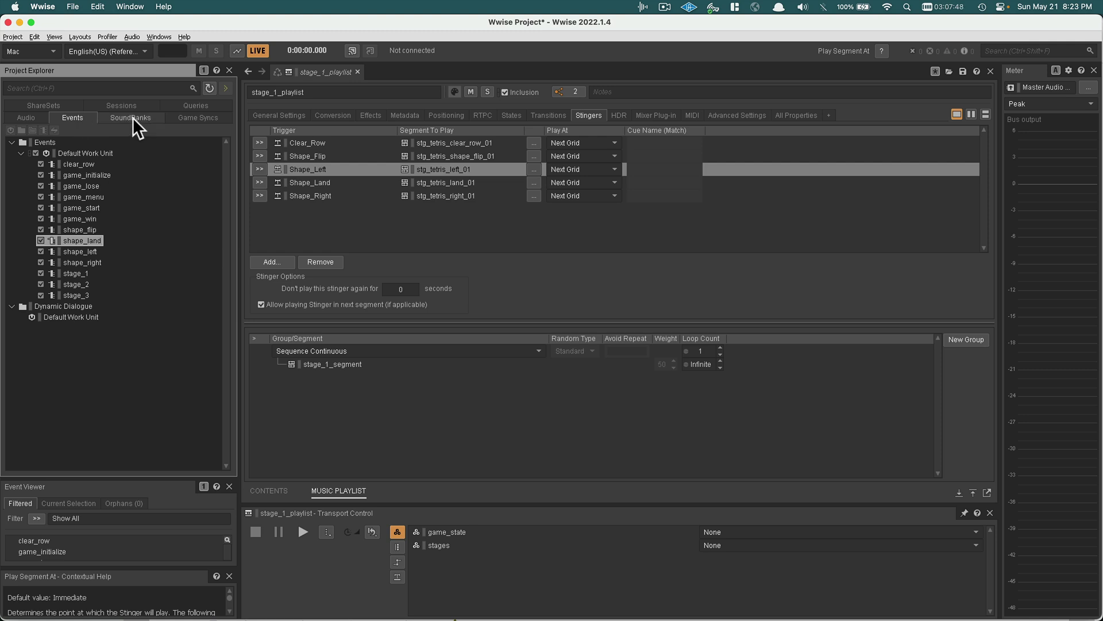
click(175, 117)
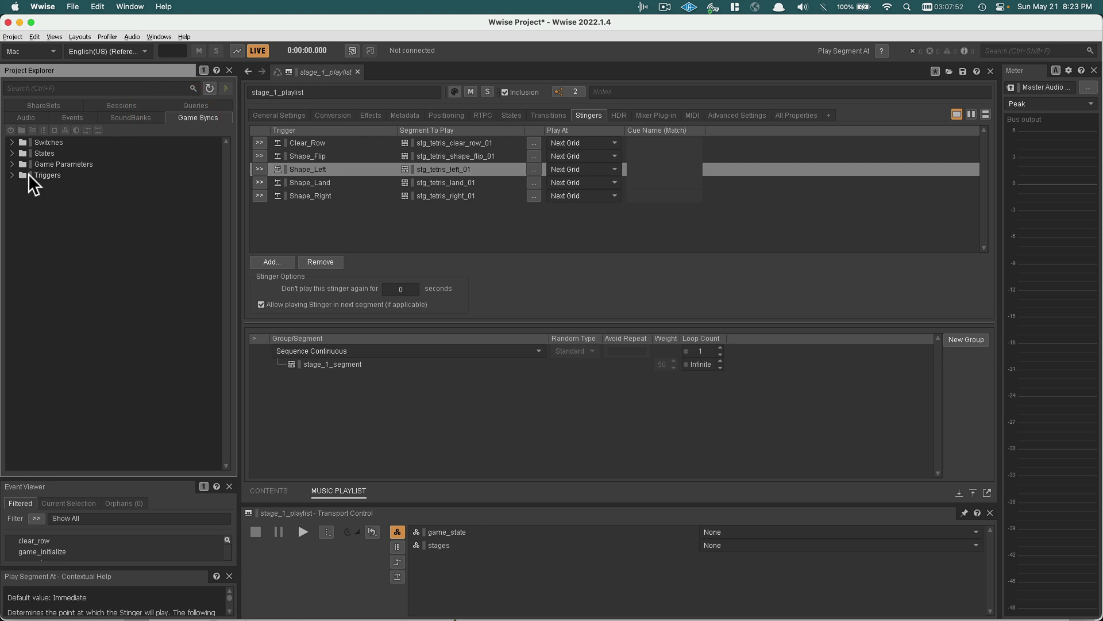
click(67, 116)
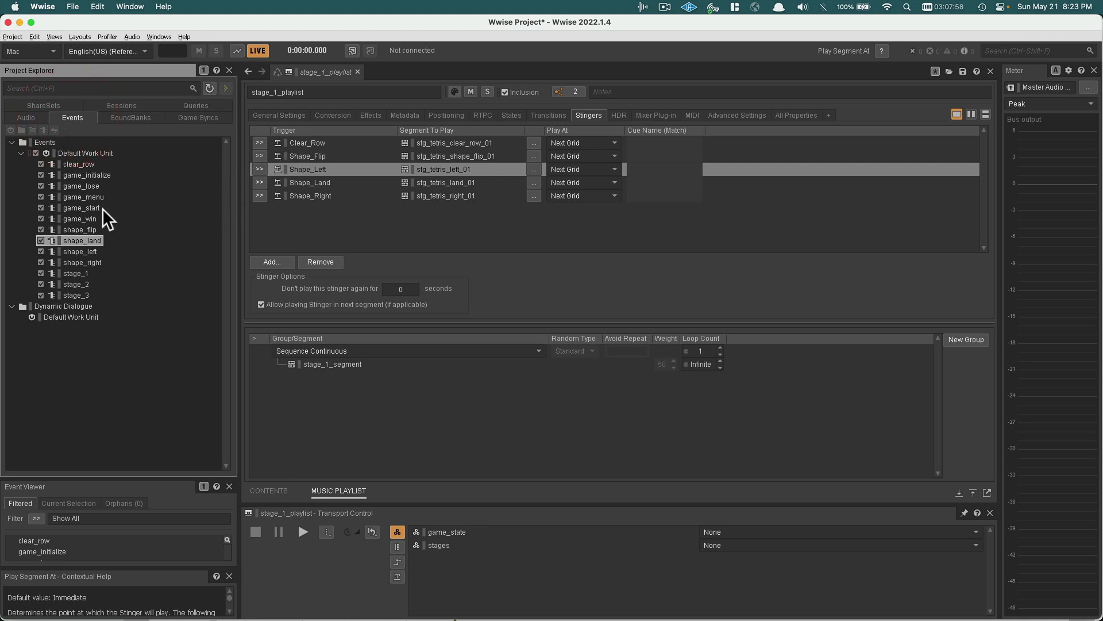
- Inspect the Tetris_Music_Switch Play action and the menu state action of the game_menu event, and open the game_win event
click(81, 197)
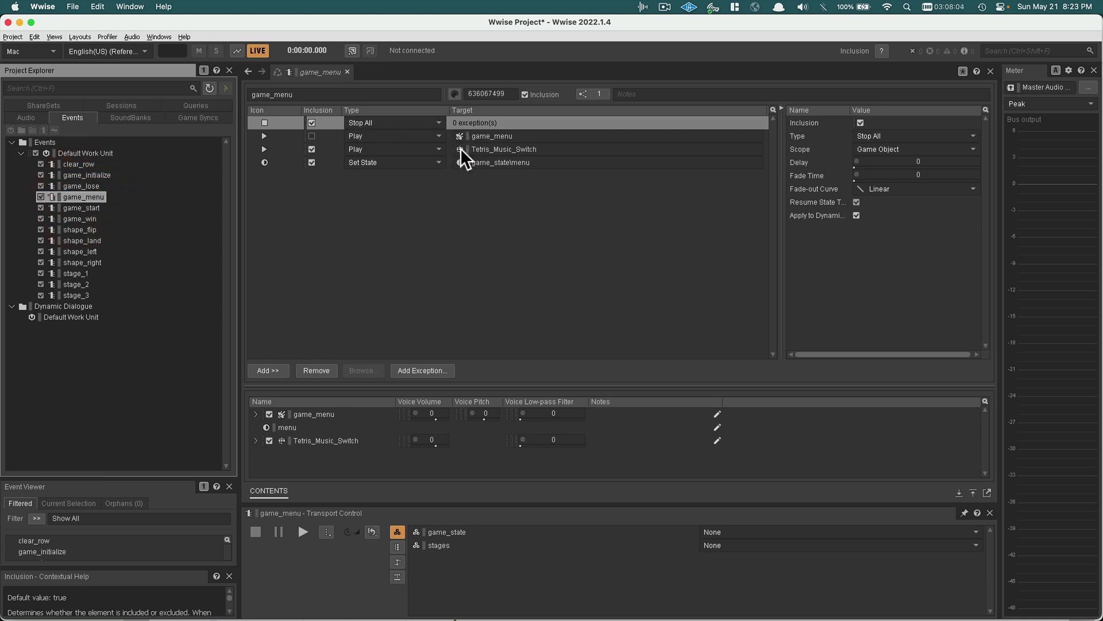
click(325, 148)
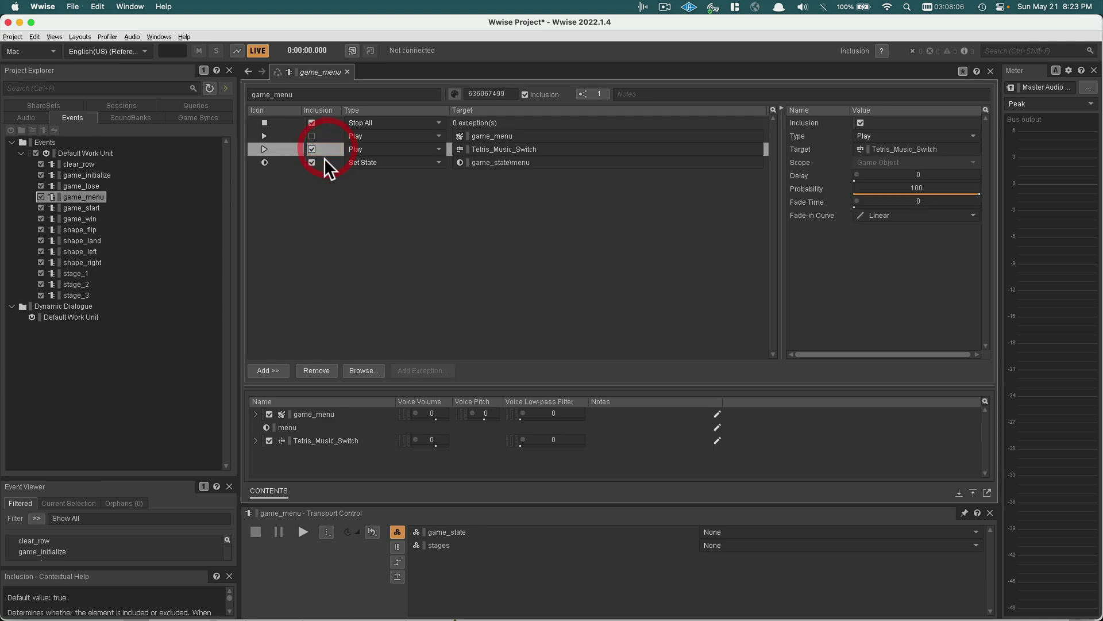
click(324, 160)
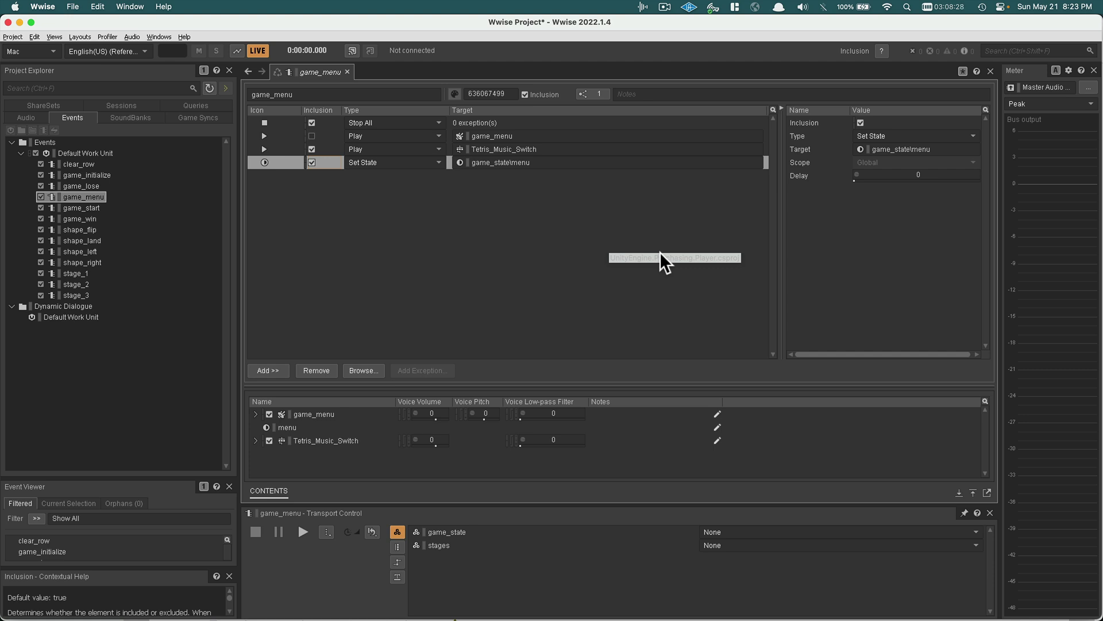
click(81, 215)
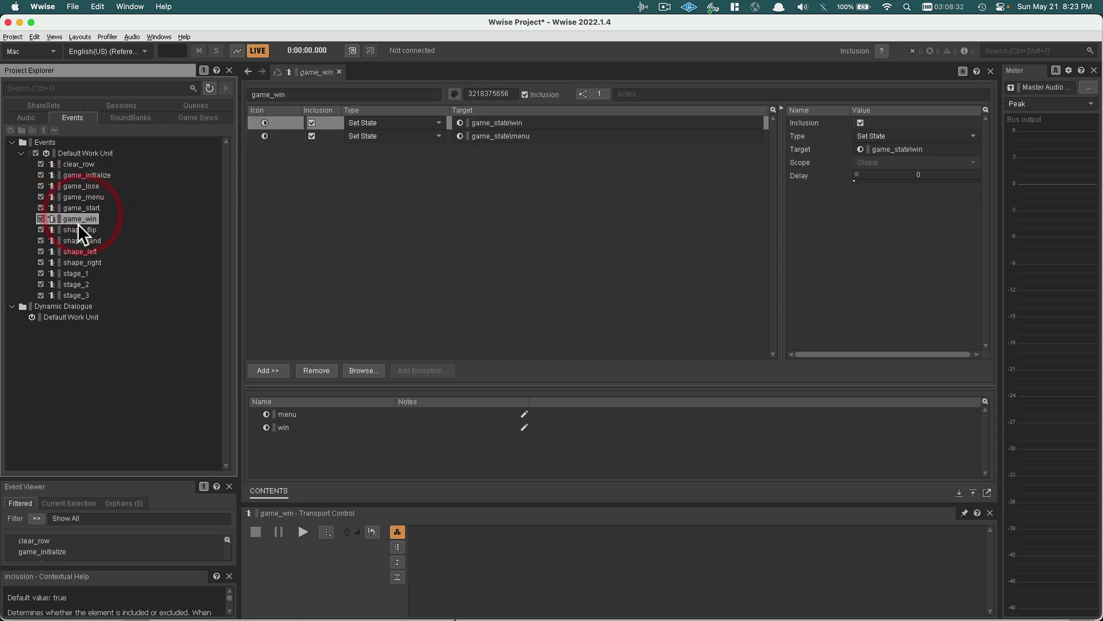
- Expand the States, Game Parameters and Triggers folders in the game syncs to review their contents
click(204, 118)
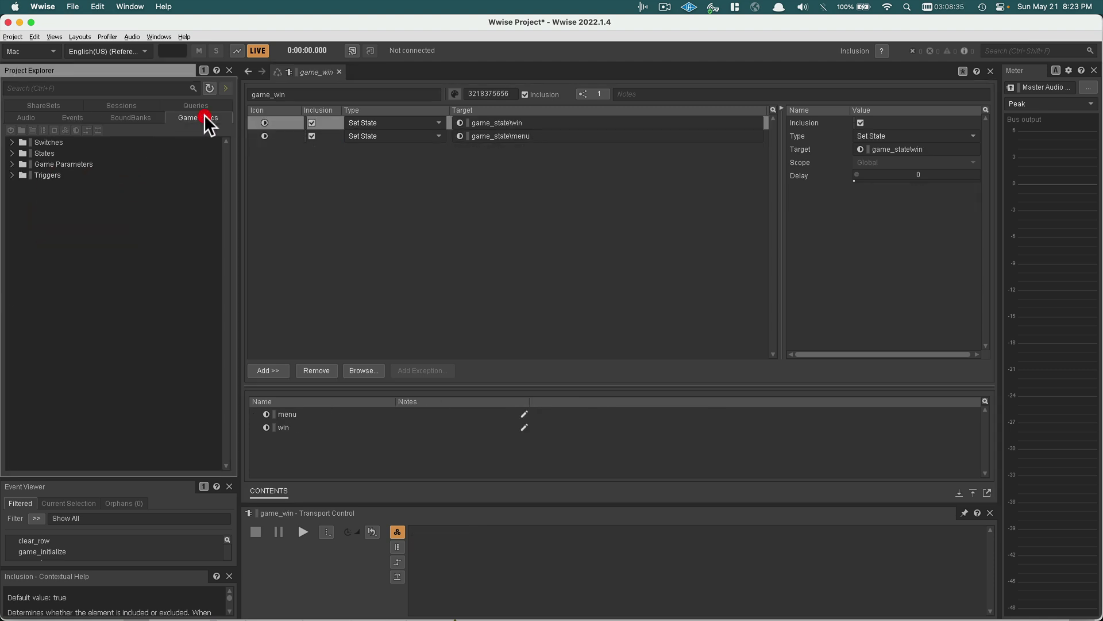
click(13, 153)
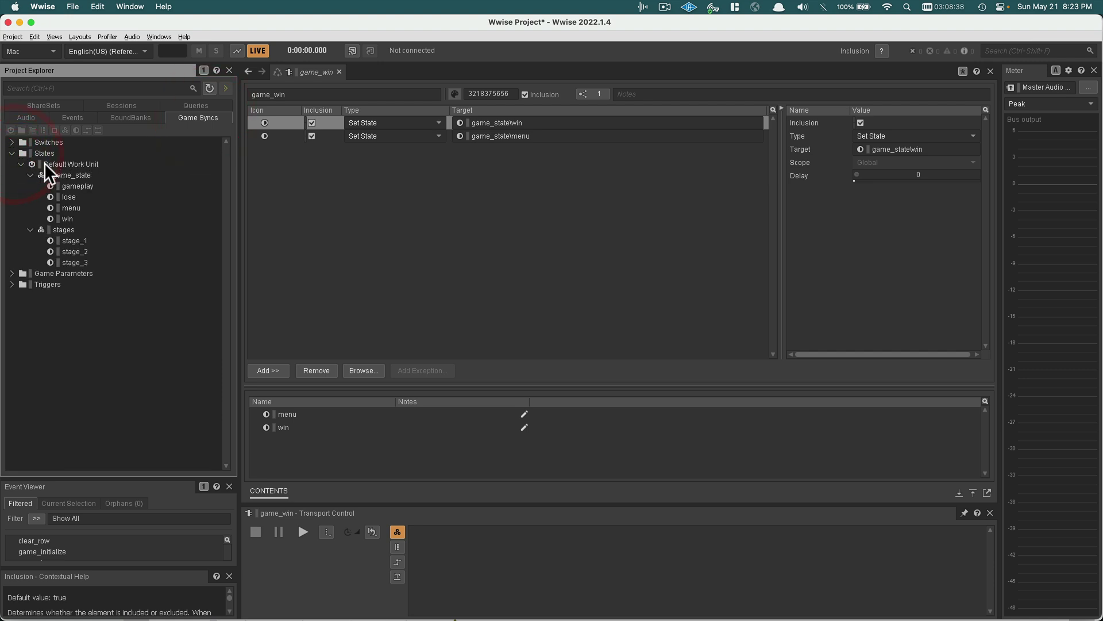
click(12, 273)
click(12, 318)
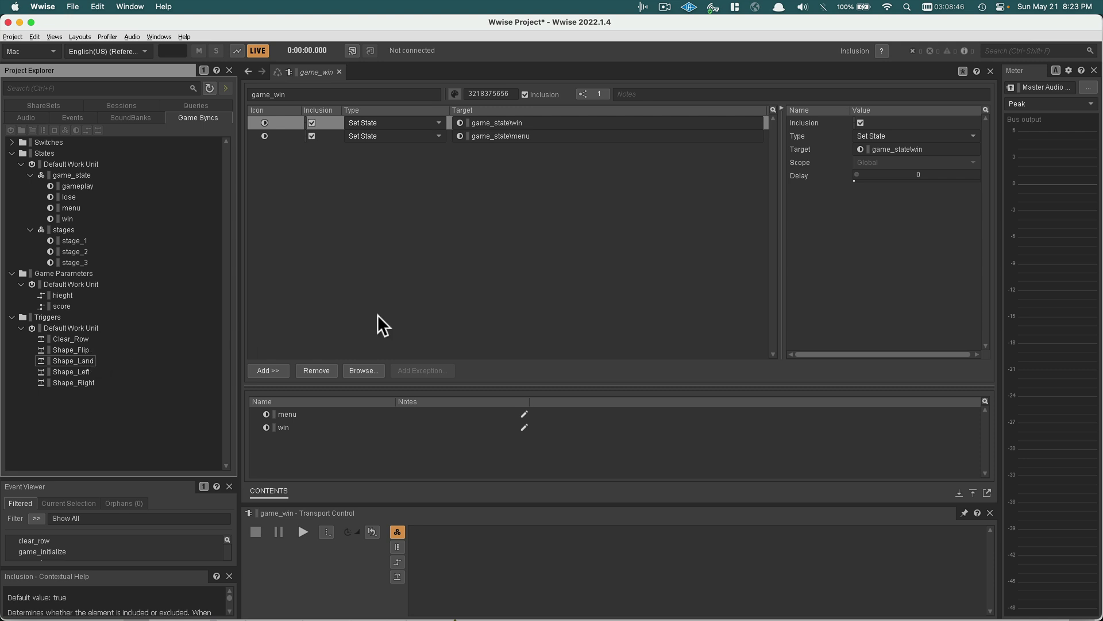
click(666, 7)
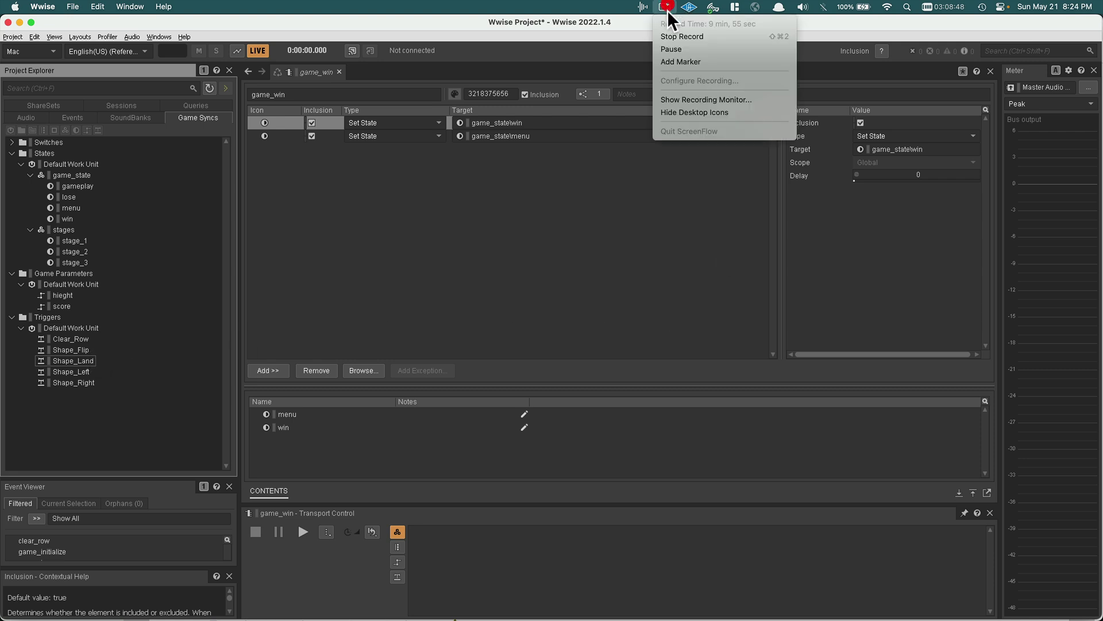